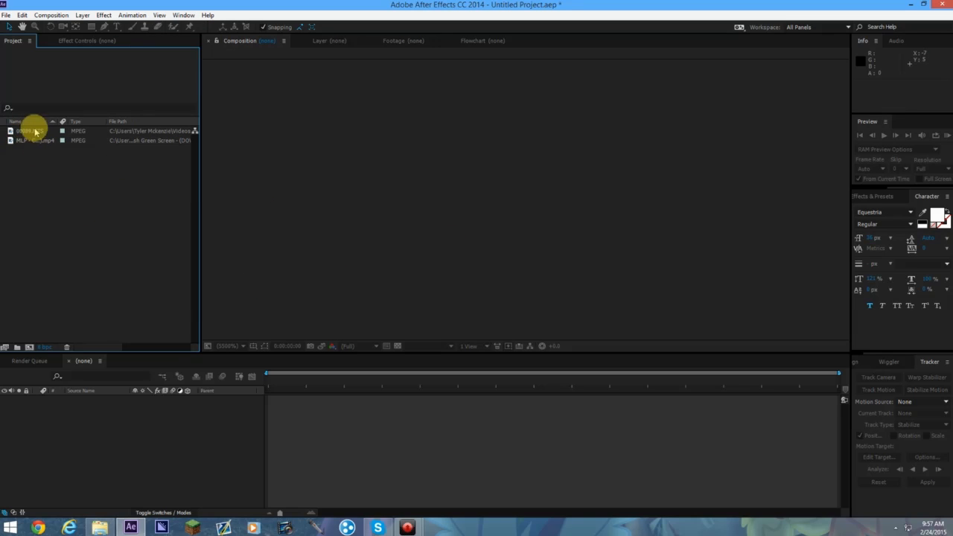
Create a composition from the 00089.MTS footage and scrub its opening frames.
left_click(35, 132)
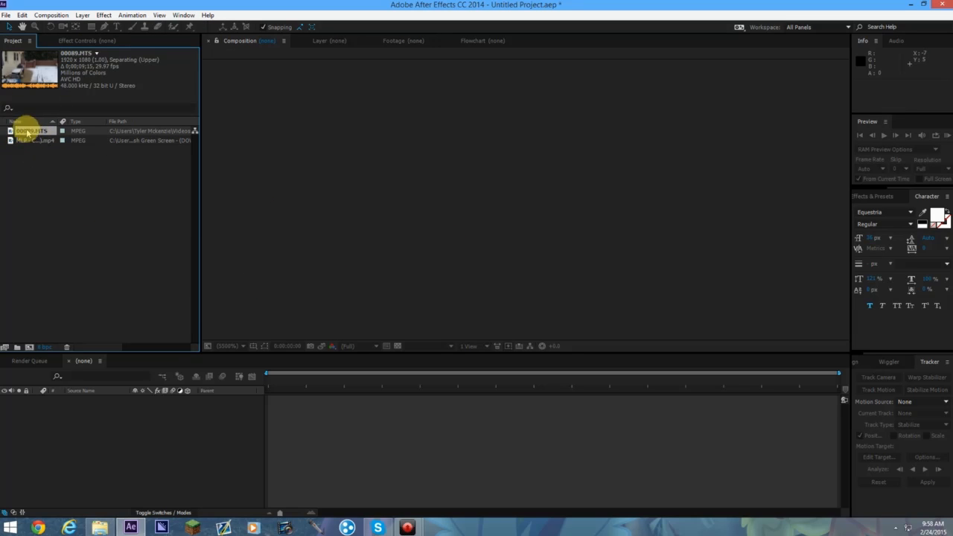
left_click(28, 142)
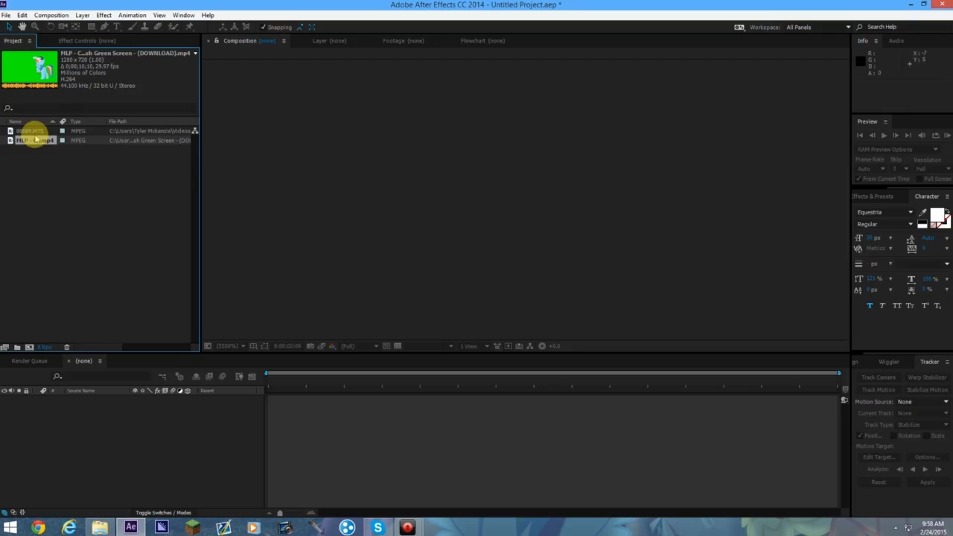
left_click(35, 131)
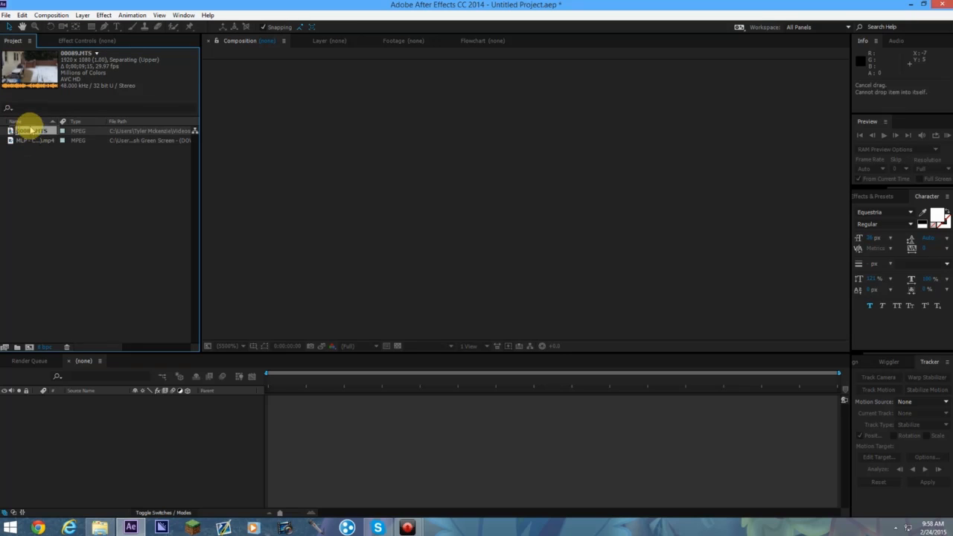
left_click_drag(30, 130, 30, 347)
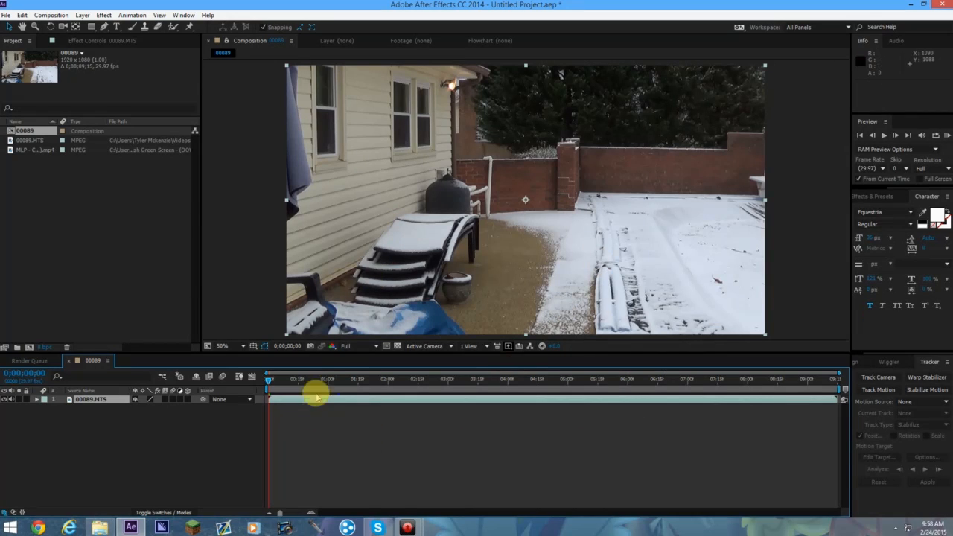
mouse_move(269, 381)
left_mouse_down()
mouse_move(413, 380)
mouse_move(255, 373)
left_mouse_up()
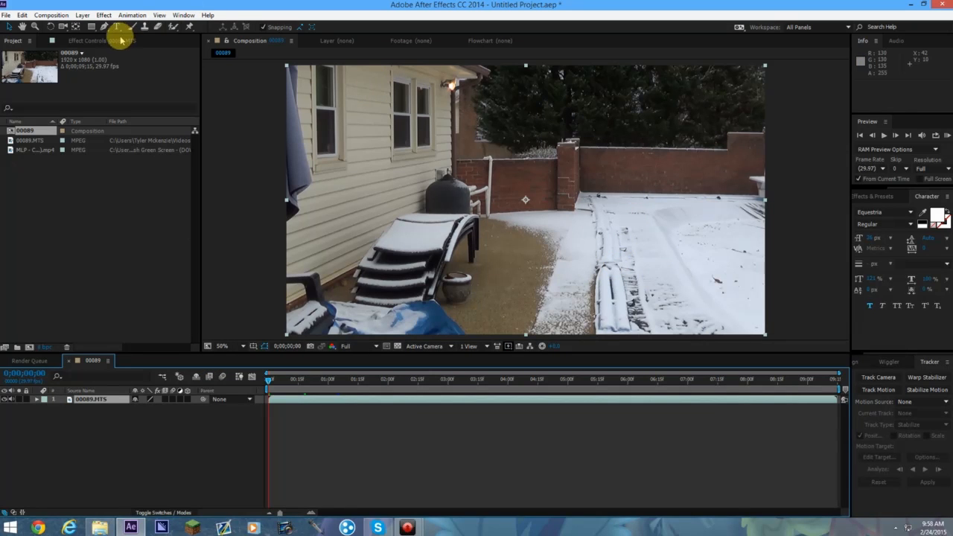
Apply the 3D Camera Tracker effect to the 00089.MTS layer and let it analyze the footage.
left_click(119, 40)
right_click(61, 133)
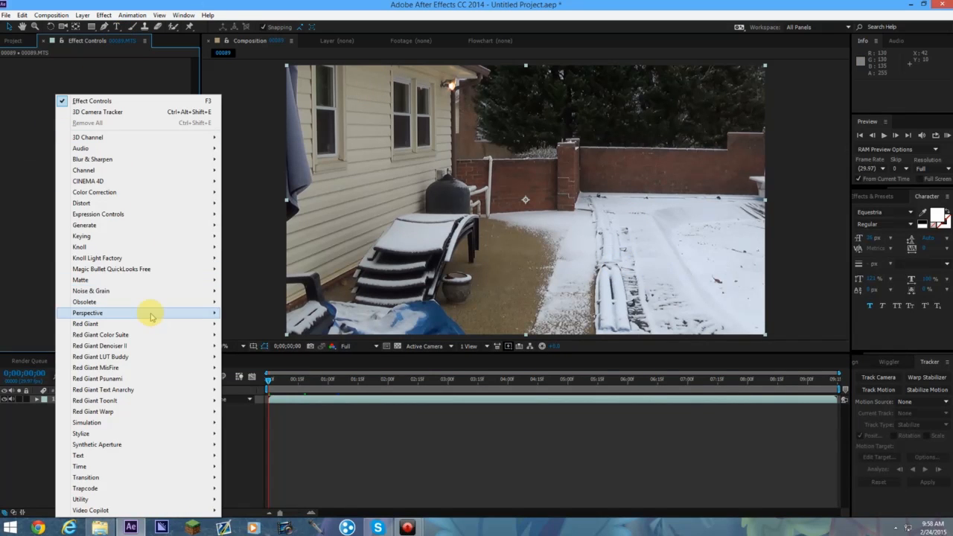
mouse_move(150, 316)
left_click(1, 205)
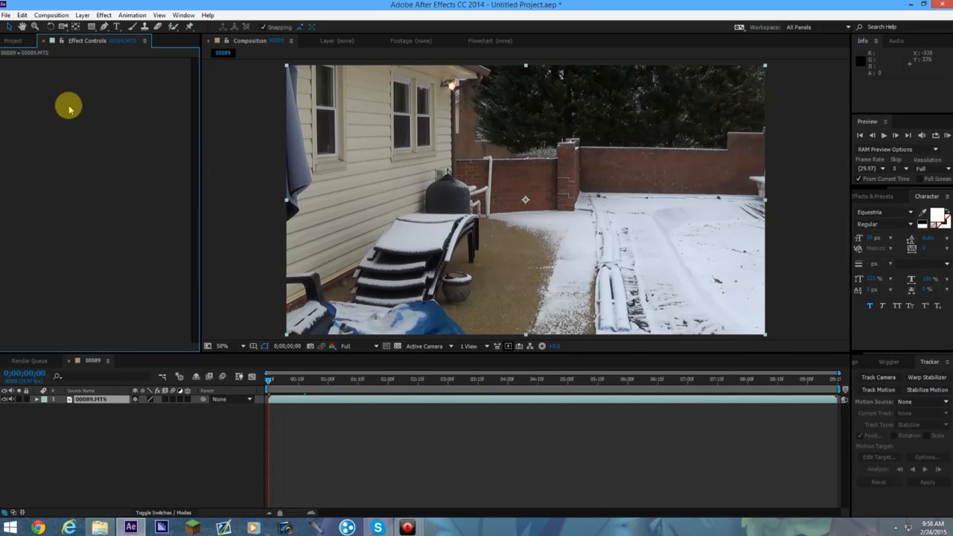
right_click(91, 134)
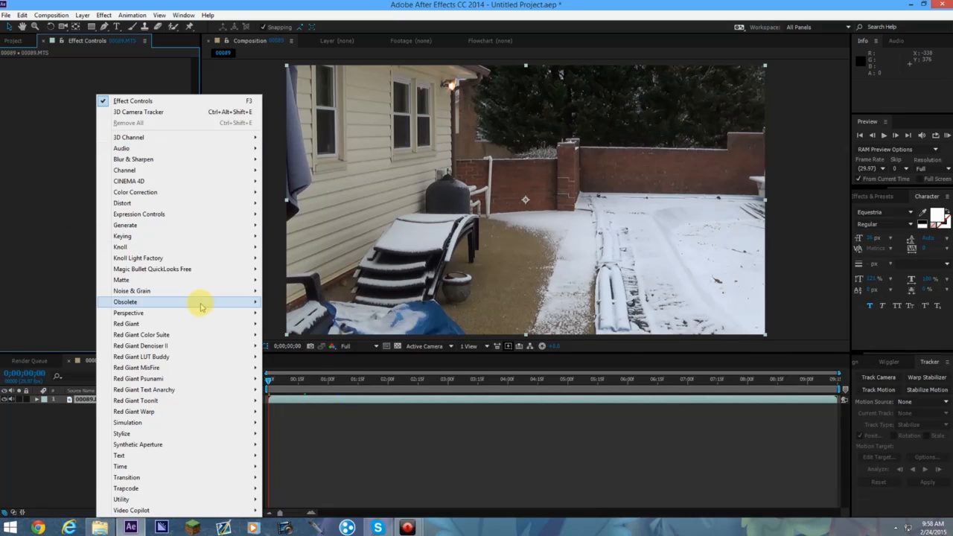
mouse_move(177, 314)
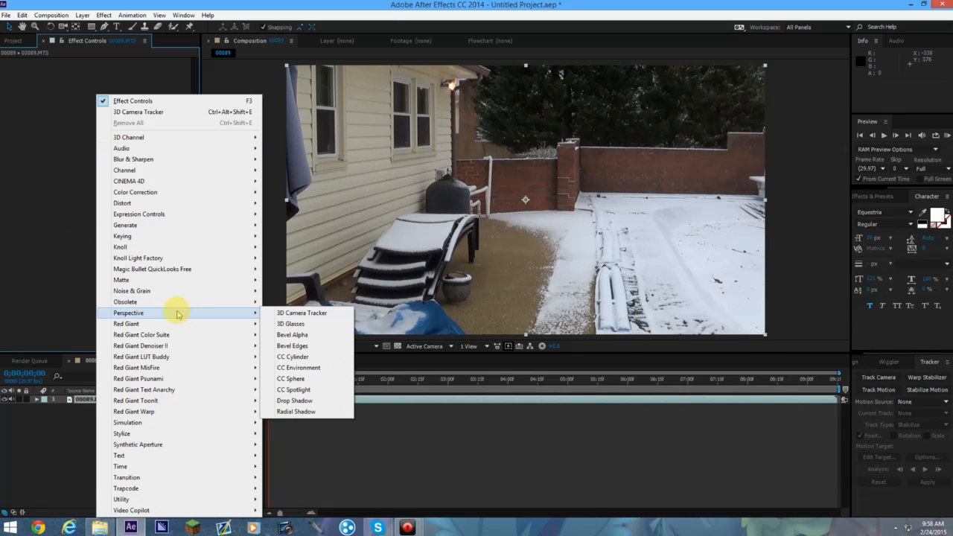
left_click(291, 316)
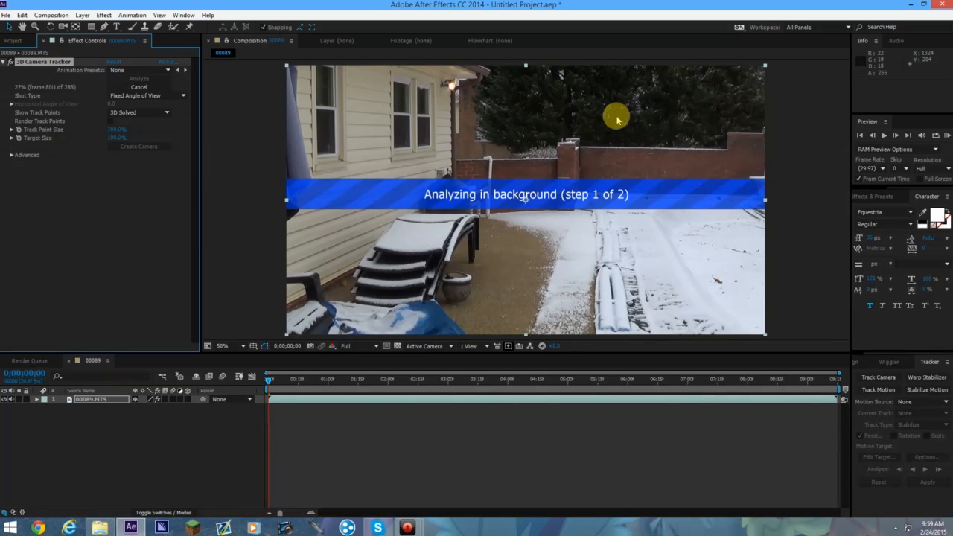
left_click(132, 15)
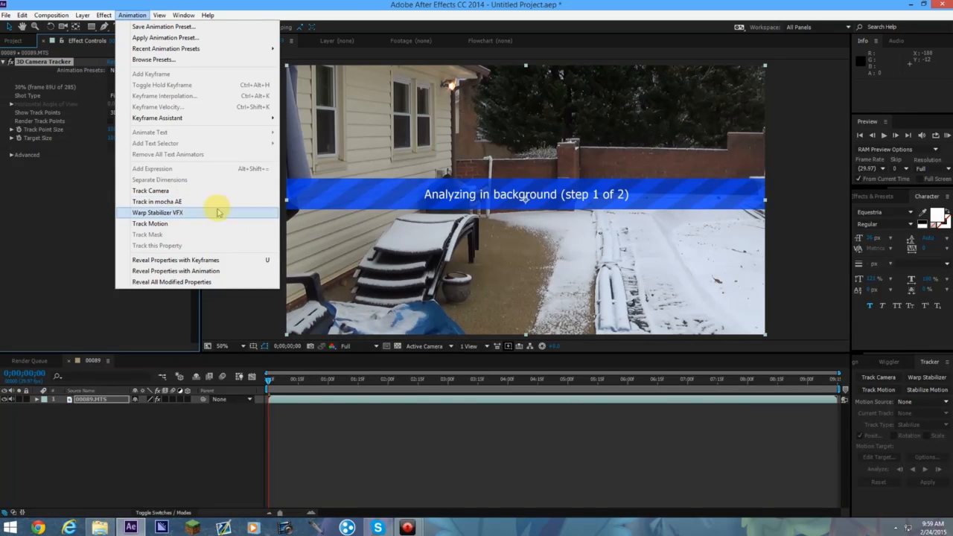
left_click(37, 207)
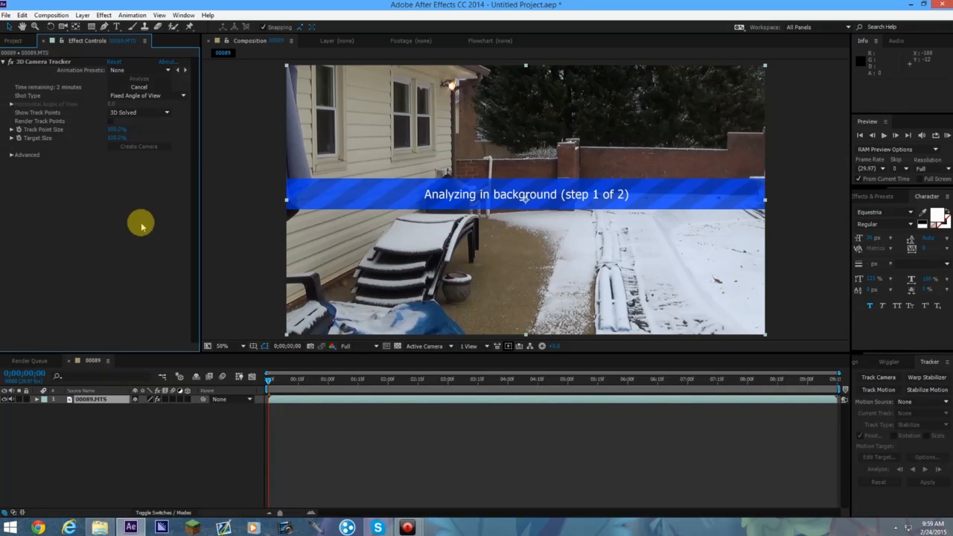
left_click(132, 15)
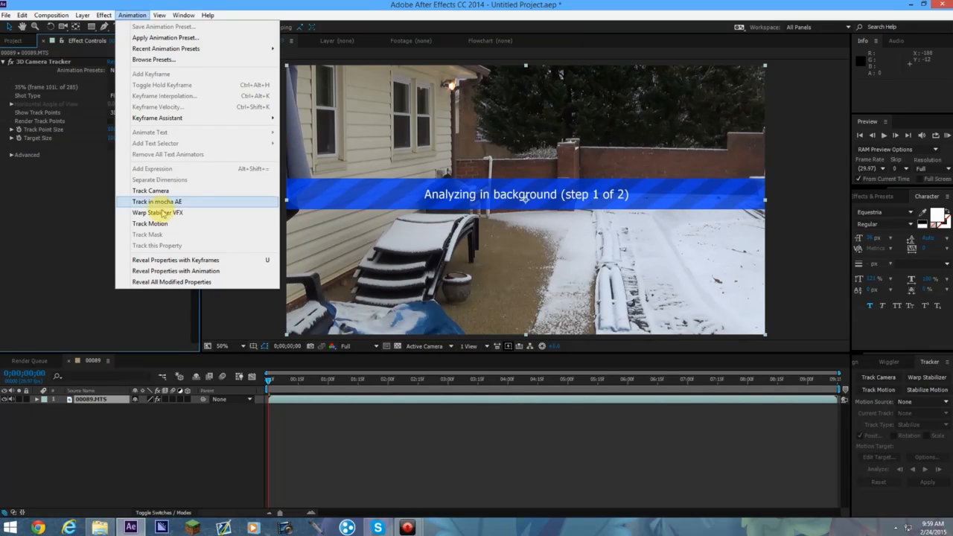
left_click(11, 212)
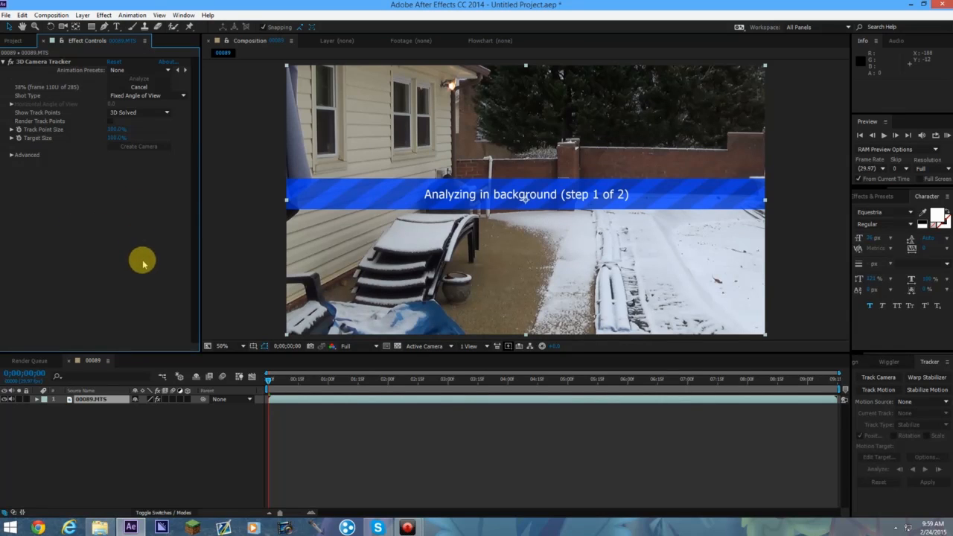
Display the 3D Camera Tracker's solved track points over the footage and scrub the timeline to check them.
left_click(59, 64)
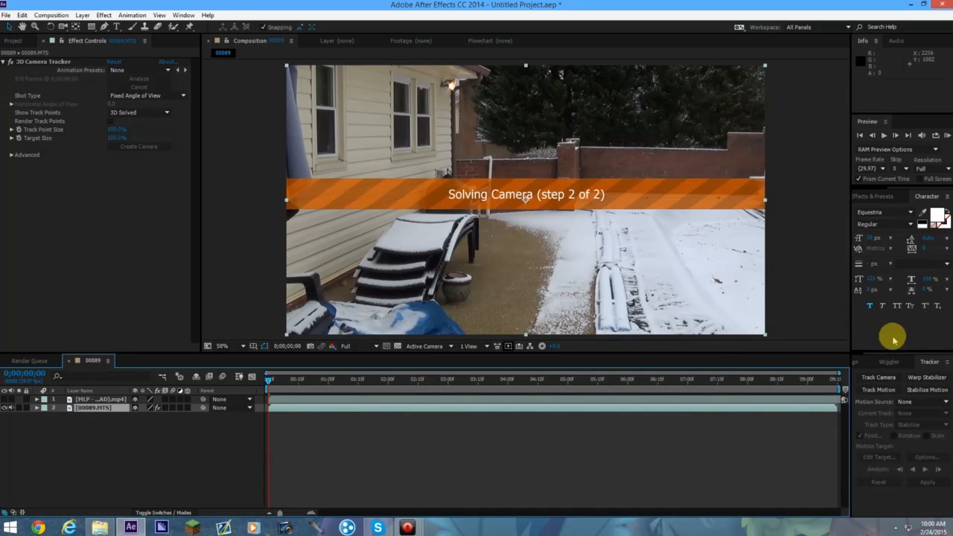
left_click(64, 61)
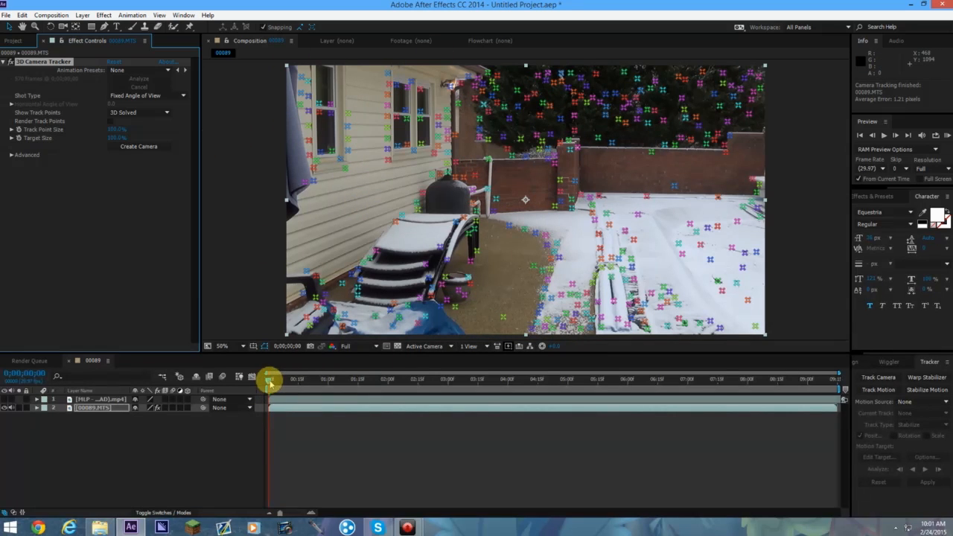
mouse_move(270, 380)
left_mouse_down()
mouse_move(504, 379)
mouse_move(431, 385)
mouse_move(303, 368)
mouse_move(259, 376)
left_mouse_up()
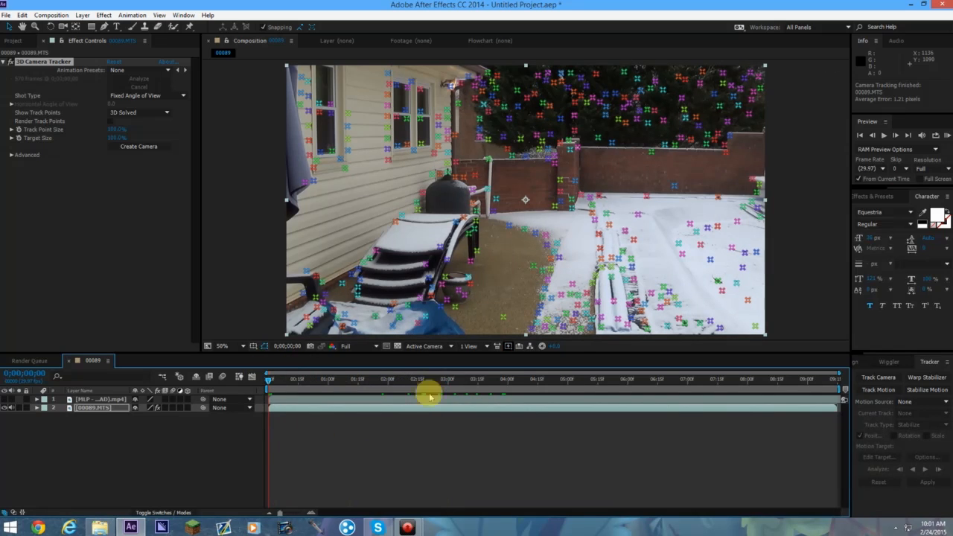
Create a track null and camera from the track points on the bare patio ground beside the snow.
left_click(94, 407)
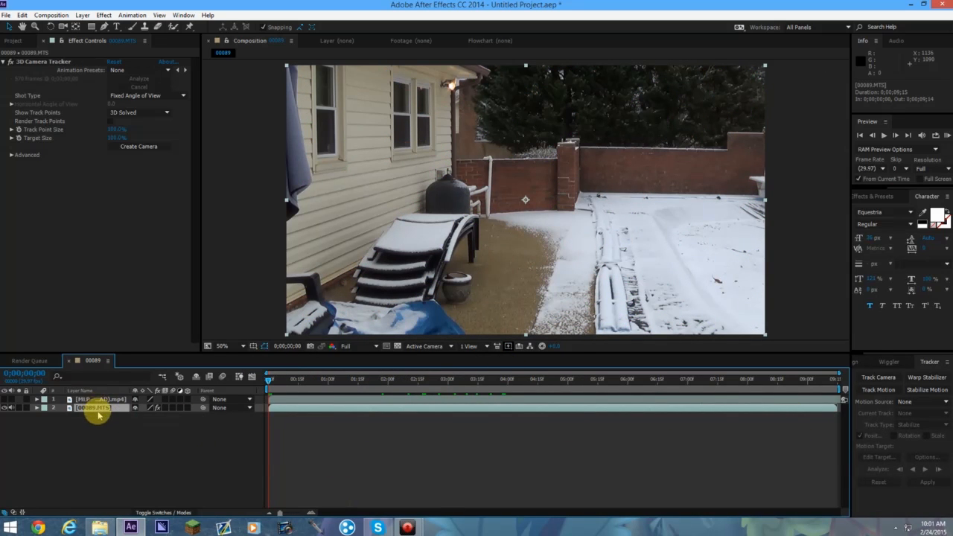
left_click(45, 62)
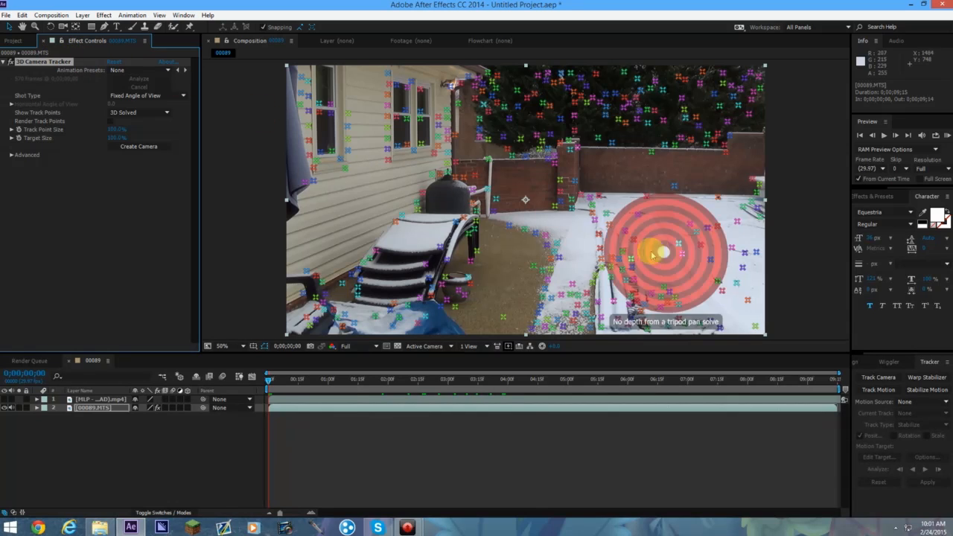
right_click(521, 284)
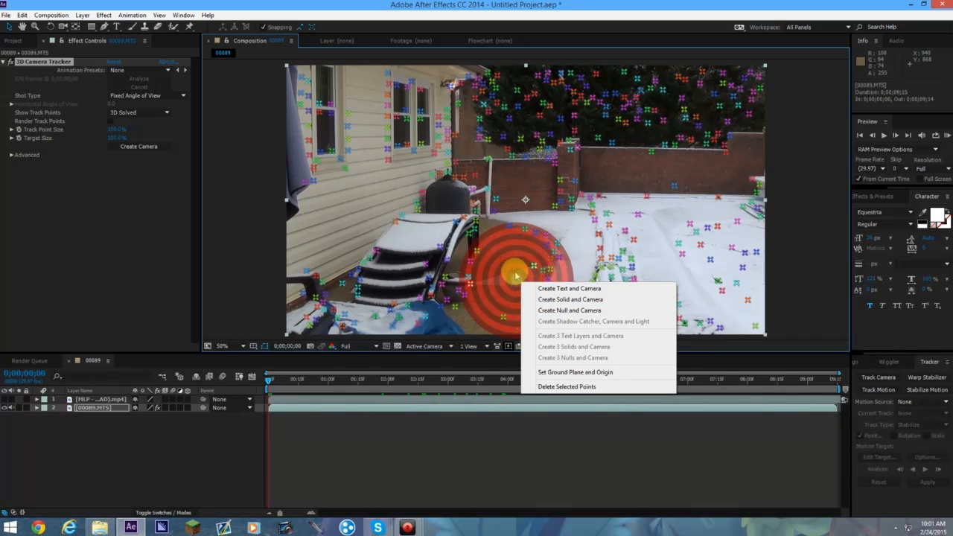
left_click(572, 311)
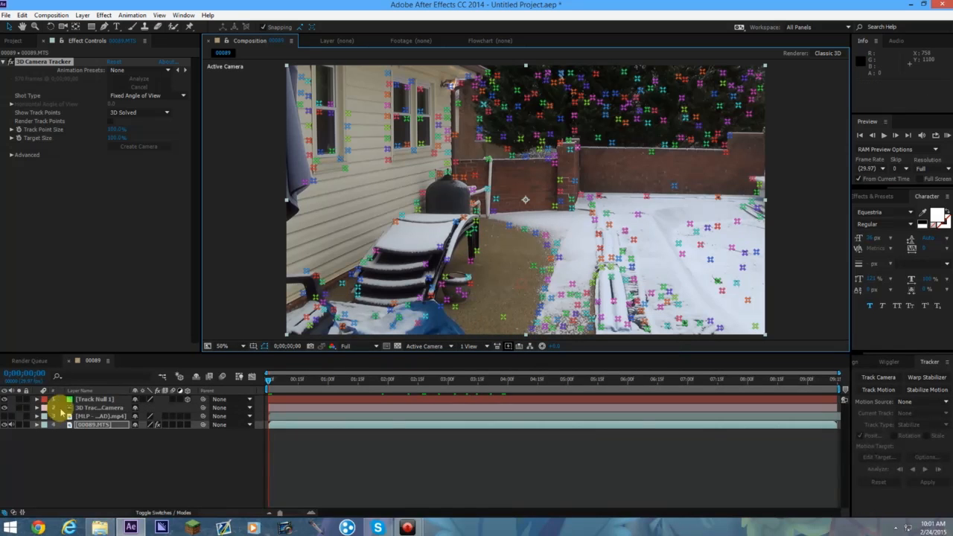
Move the MLP green-screen clip to the top of the layer stack and make it visible.
left_click_drag(84, 416, 71, 397)
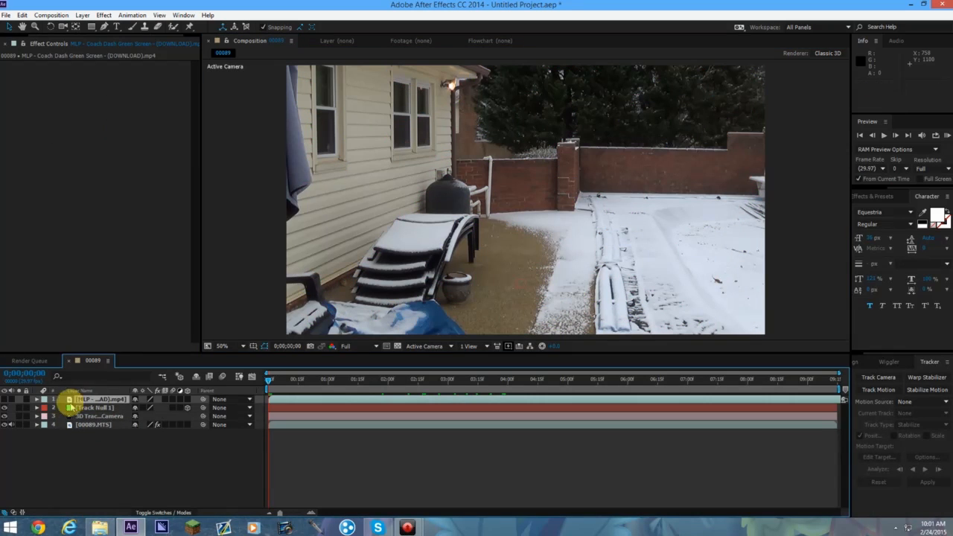
left_click(4, 400)
left_click(4, 400)
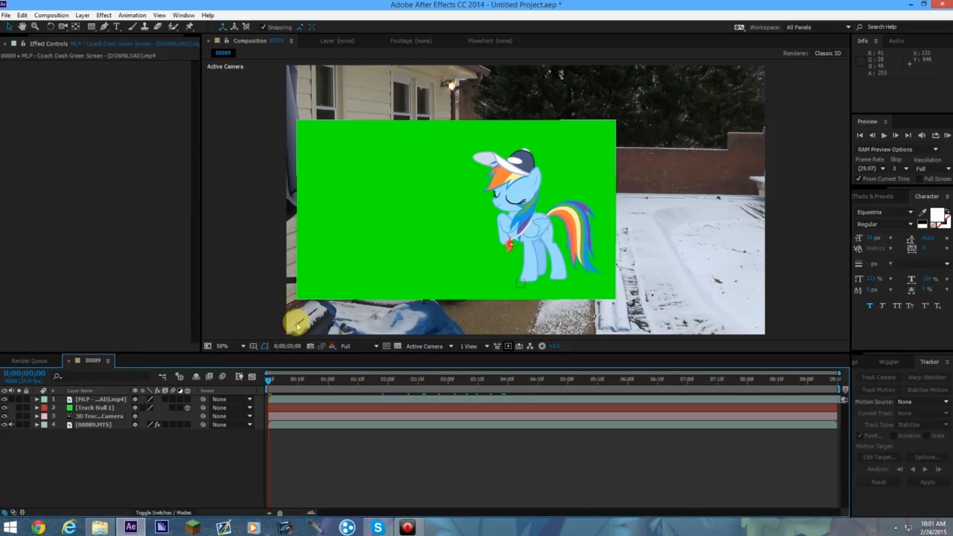
Parent the MLP green-screen layer to Track Null 1 and make it a 3D layer.
left_click(96, 400)
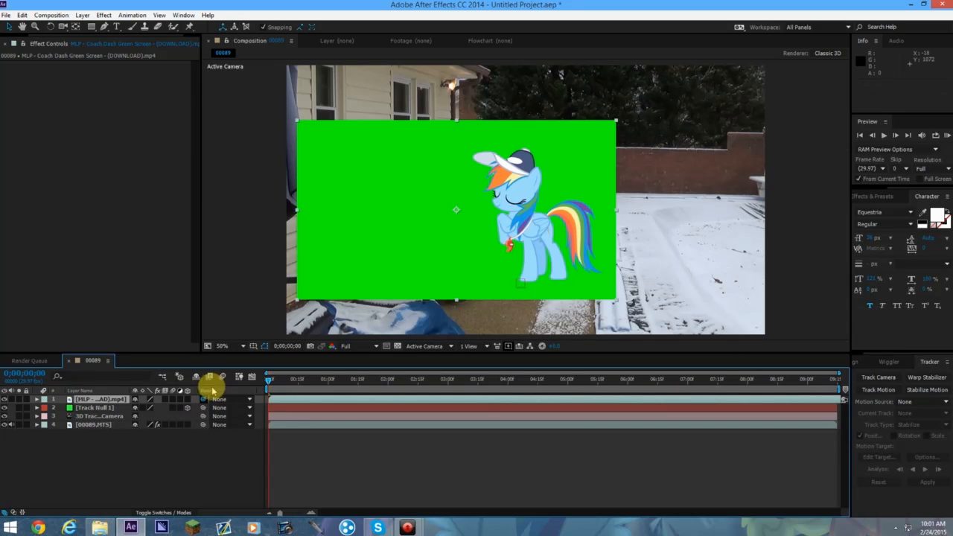
left_click_drag(204, 399, 96, 411)
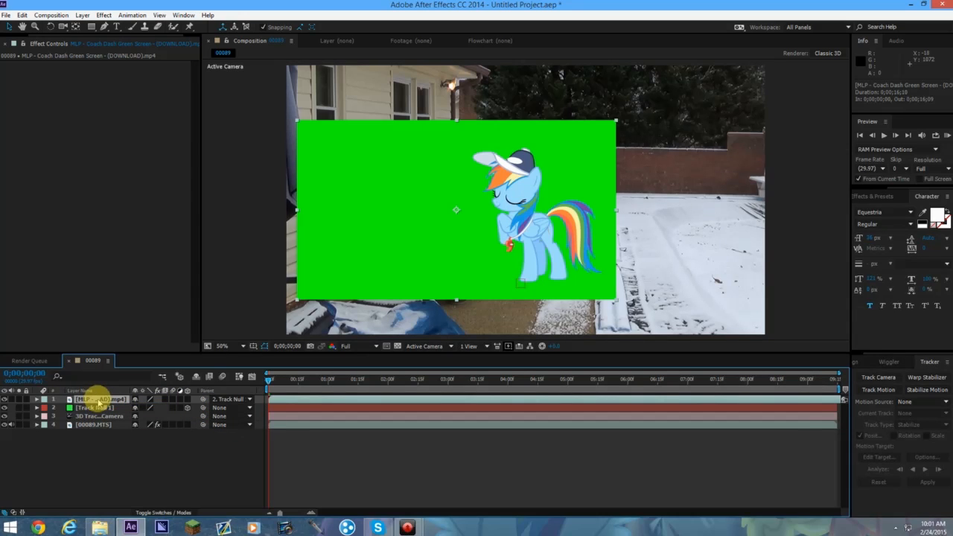
left_click(187, 399)
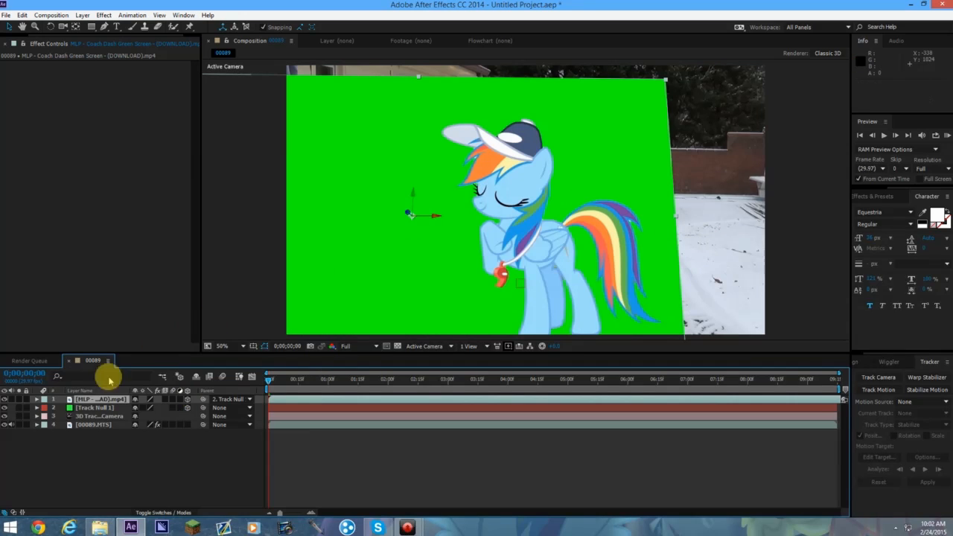
Scale the green-screen layer to 59%, rotate it to X 12° and Y 1°, and position it at about -142.1, -158.0, -5.9.
left_click(37, 400)
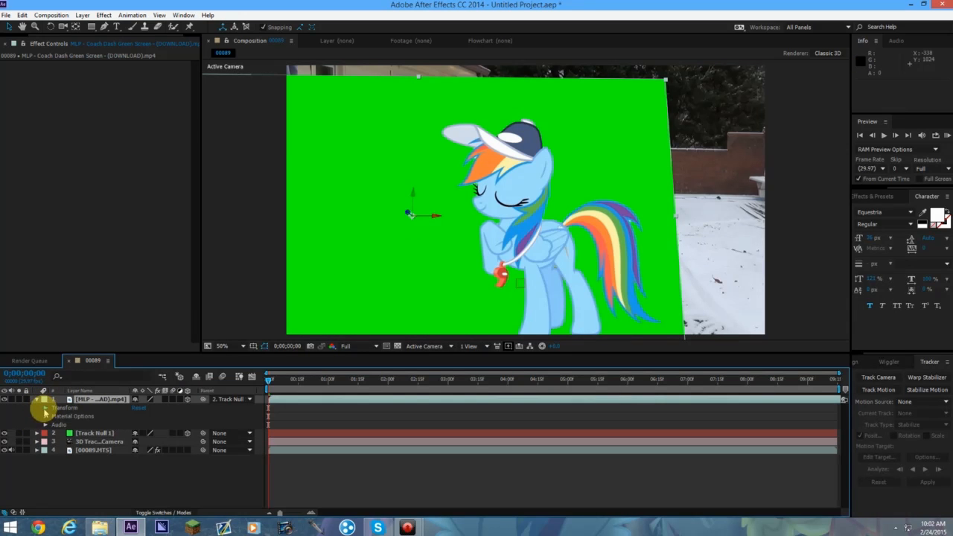
left_click(46, 408)
mouse_move(149, 439)
left_mouse_down()
mouse_move(134, 436)
mouse_move(151, 435)
left_mouse_up()
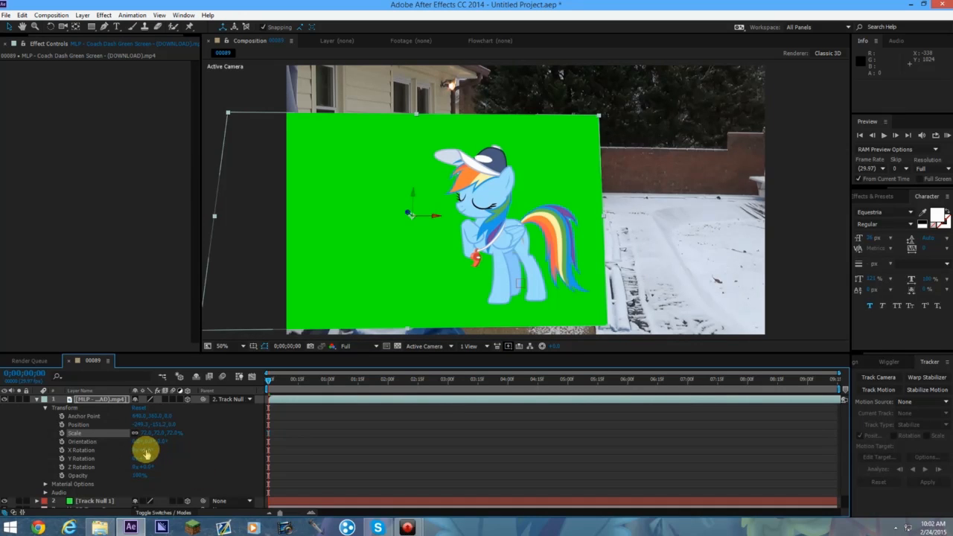
mouse_move(145, 452)
left_mouse_down()
mouse_move(149, 445)
mouse_move(138, 457)
left_mouse_up()
mouse_move(421, 300)
left_mouse_down()
mouse_move(430, 276)
mouse_move(421, 299)
left_mouse_up()
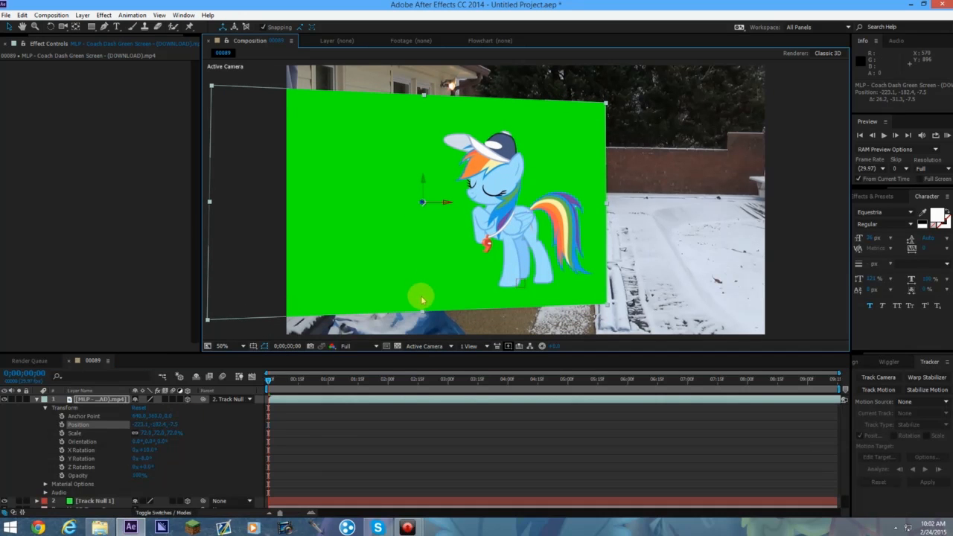
left_click_drag(151, 437, 139, 432)
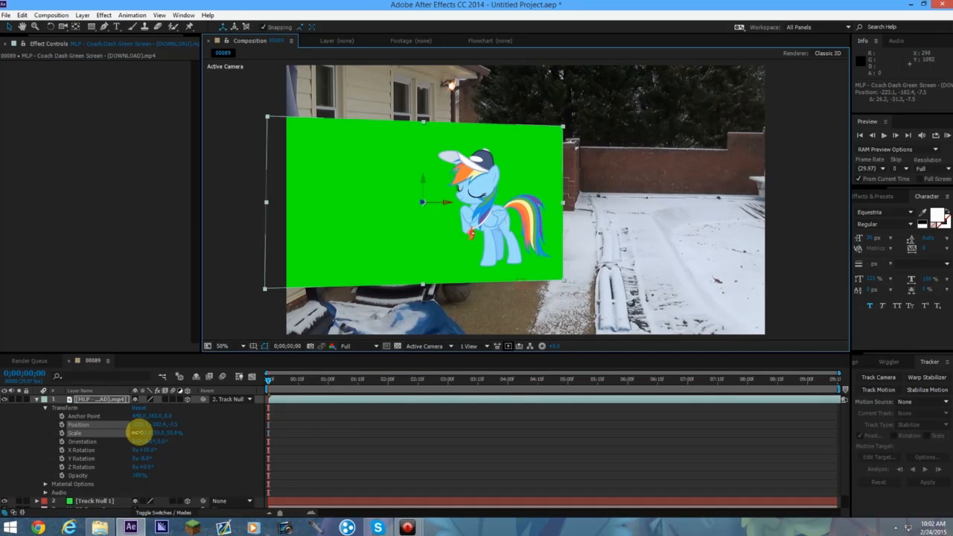
left_click_drag(467, 253, 495, 260)
mouse_move(145, 450)
left_mouse_down()
mouse_move(134, 456)
mouse_move(152, 457)
left_mouse_up()
left_click(542, 244)
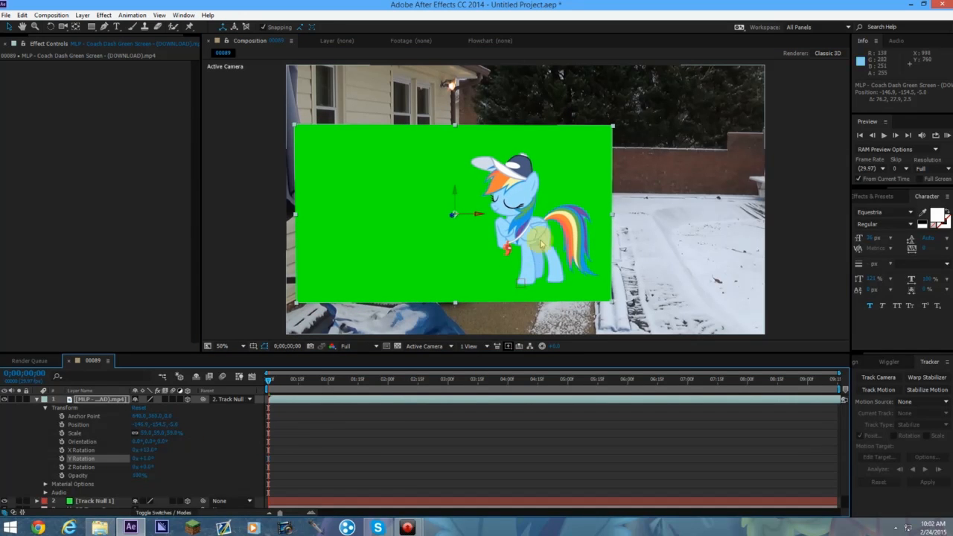
left_click_drag(539, 252, 542, 250)
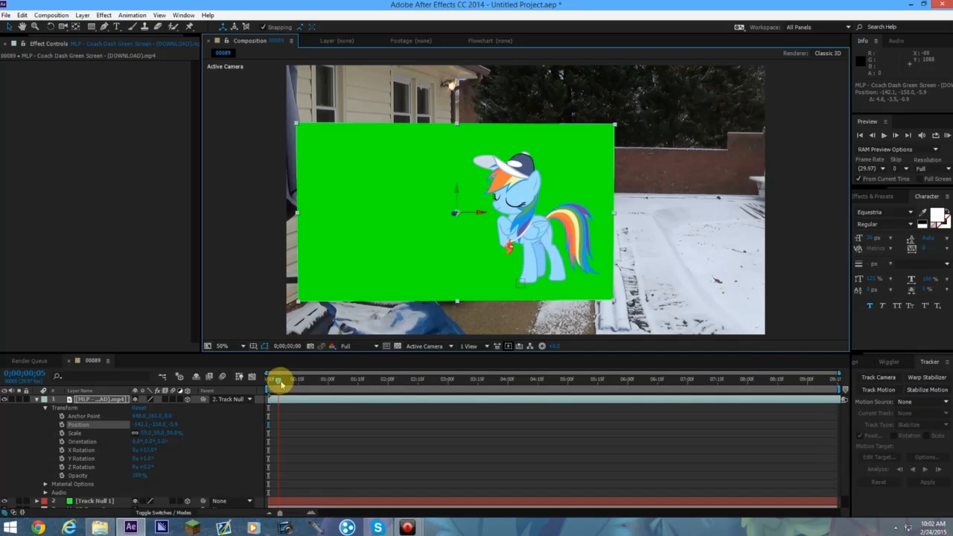
Scrub and play back the composition to check the pony's tracking on the patio, and return to the first frame.
left_click_drag(280, 382, 239, 404)
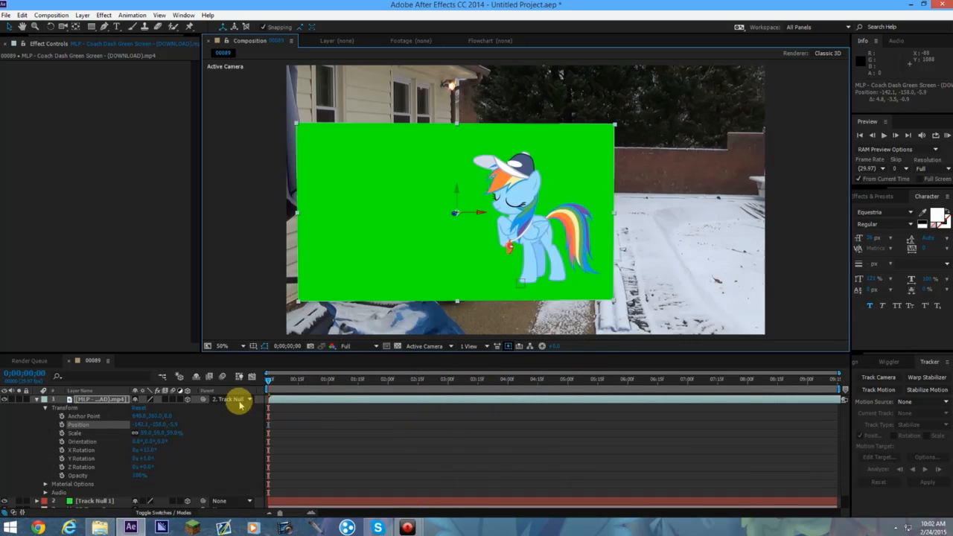
left_click(239, 405)
left_click(886, 135)
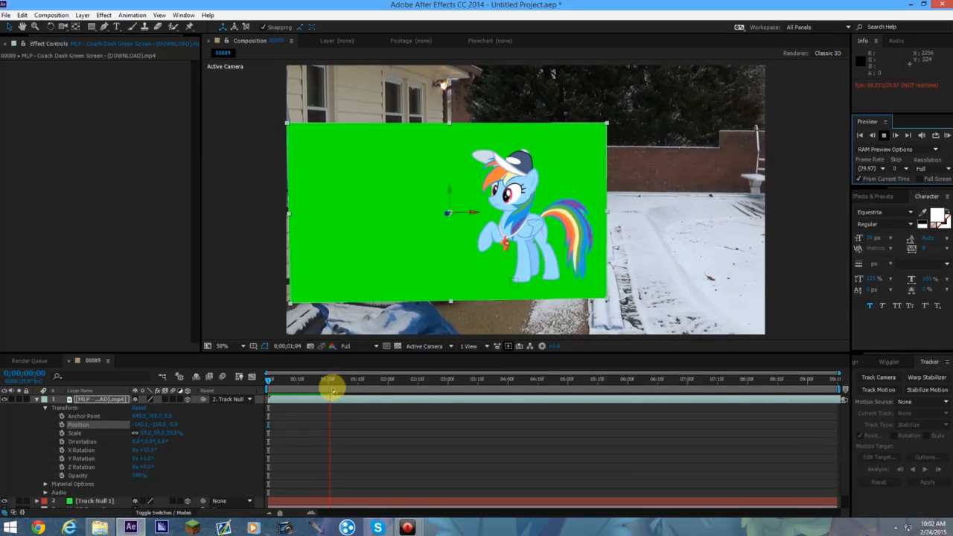
left_click(297, 380)
left_click_drag(297, 381, 132, 385)
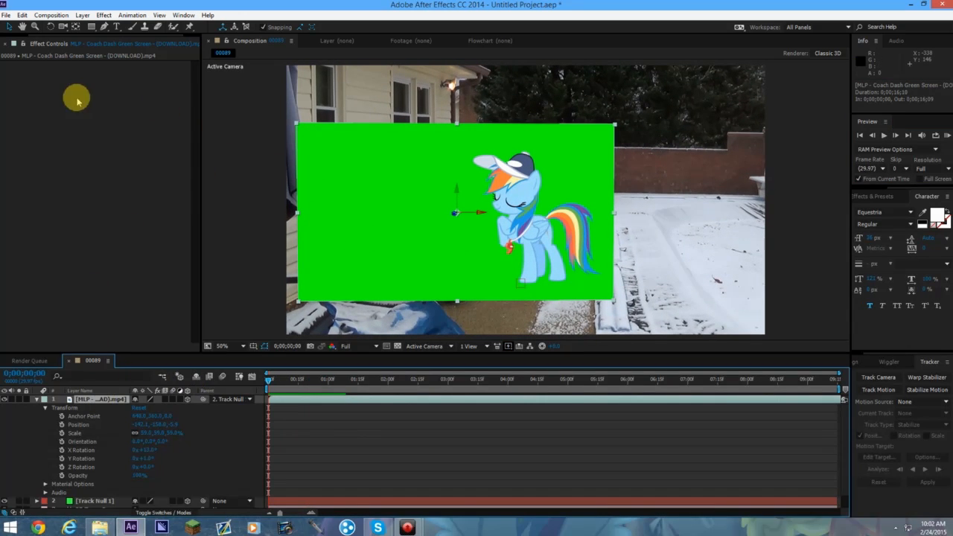
Apply a Color Key effect to the green-screen layer, keying out the green with Color Tolerance at about 130.
right_click(74, 136)
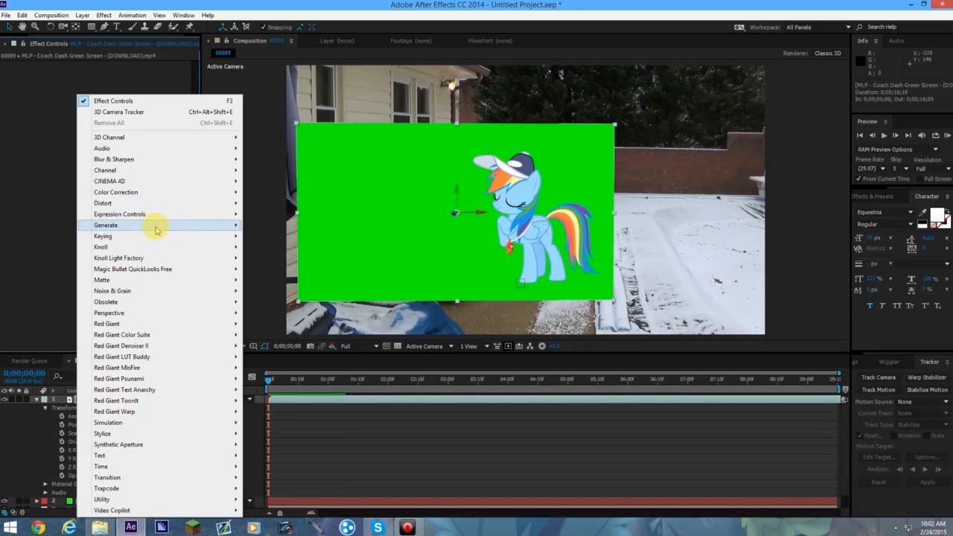
mouse_move(149, 237)
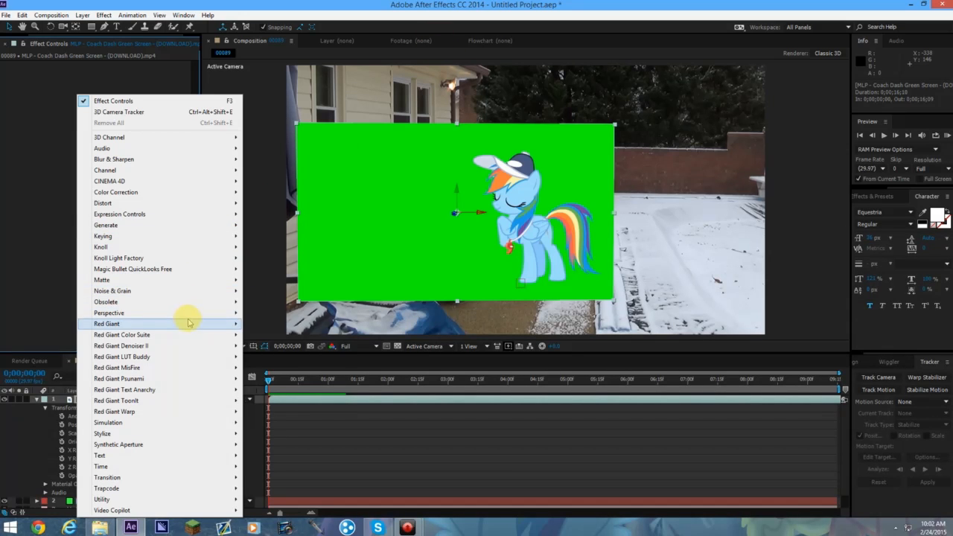
mouse_move(171, 307)
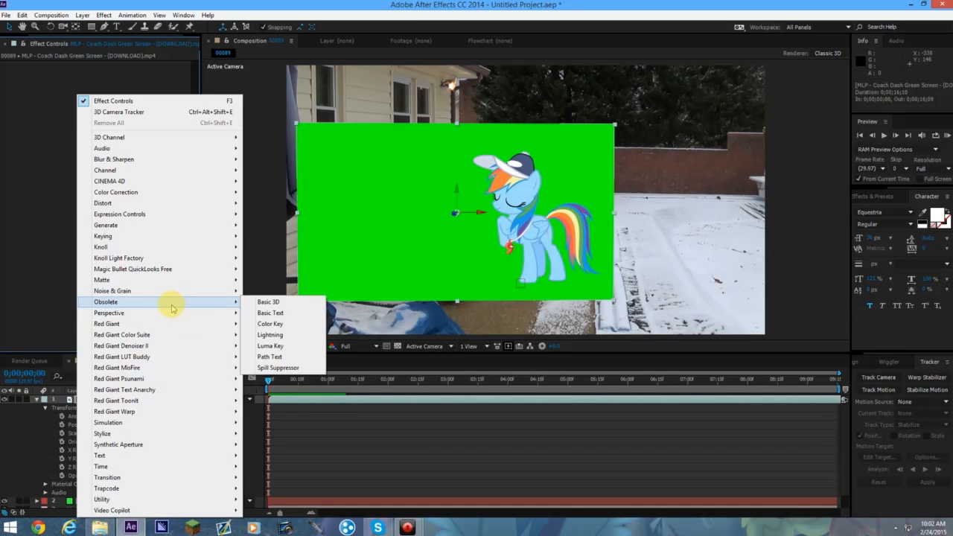
left_click(271, 324)
left_click(126, 83)
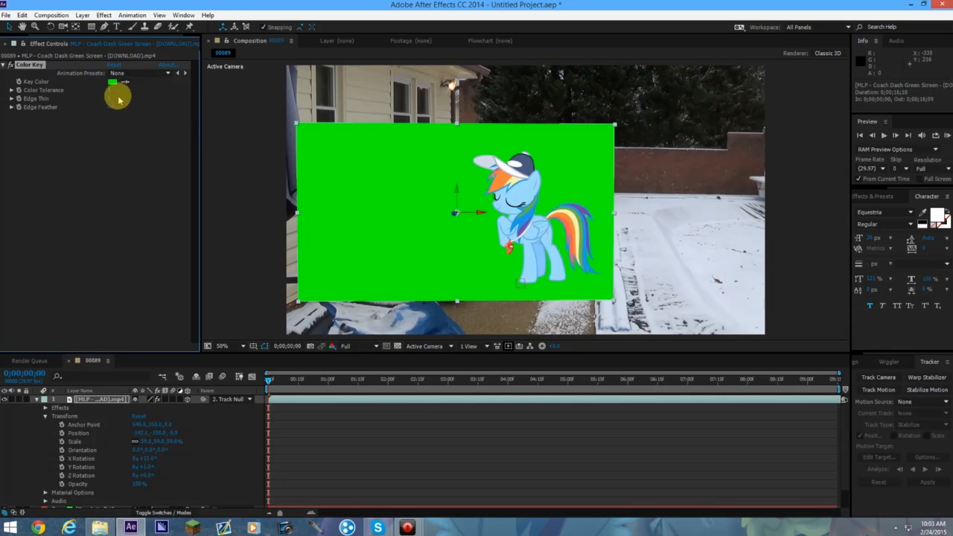
left_click_drag(108, 91, 118, 88)
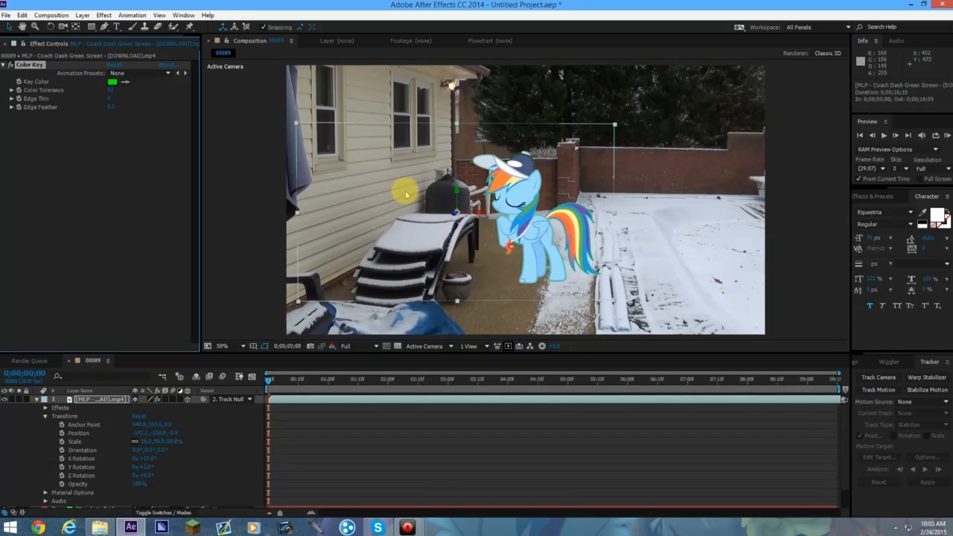
scroll(406, 191, "up", 2)
left_click_drag(106, 94, 148, 85)
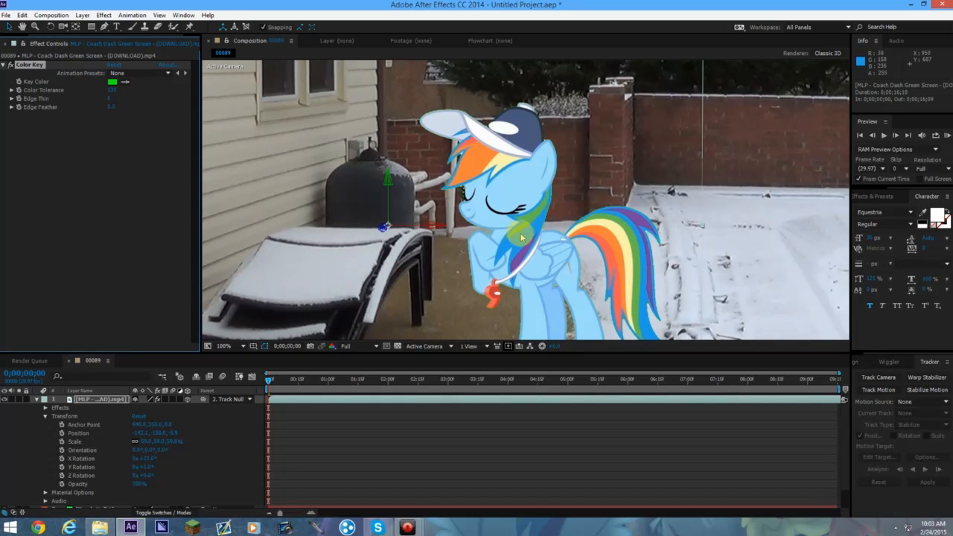
Add a Matte Choker effect with its default values to the pony layer and inspect the keyed edges up close.
right_click(79, 158)
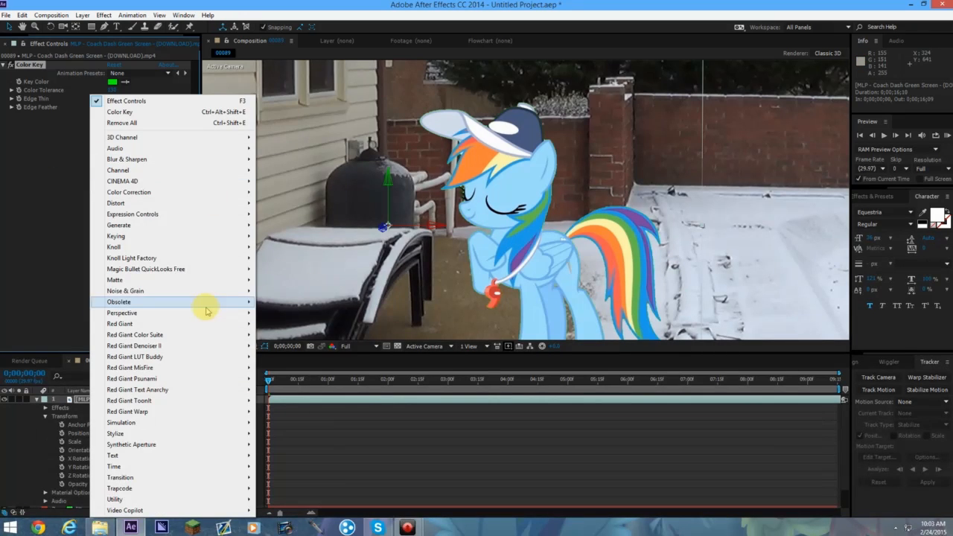
mouse_move(87, 279)
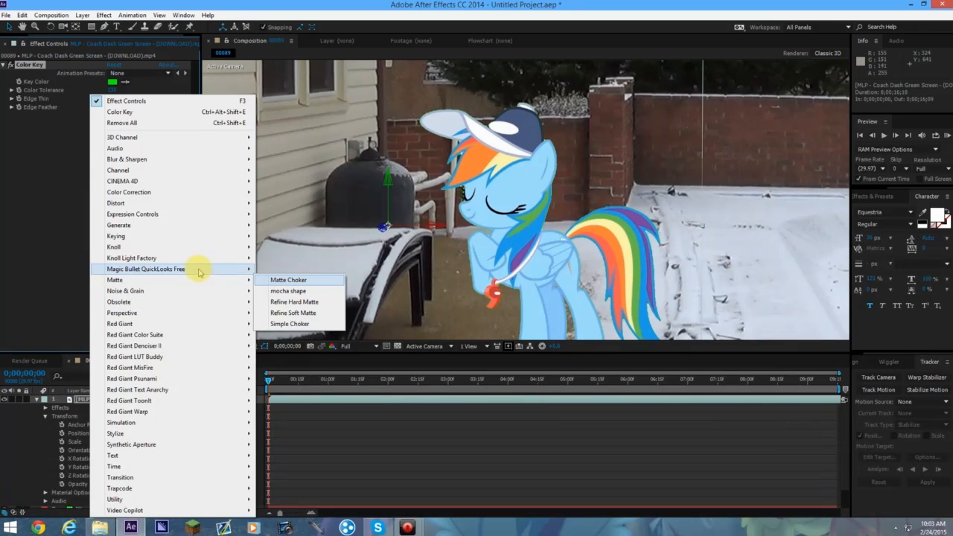
left_click(289, 280)
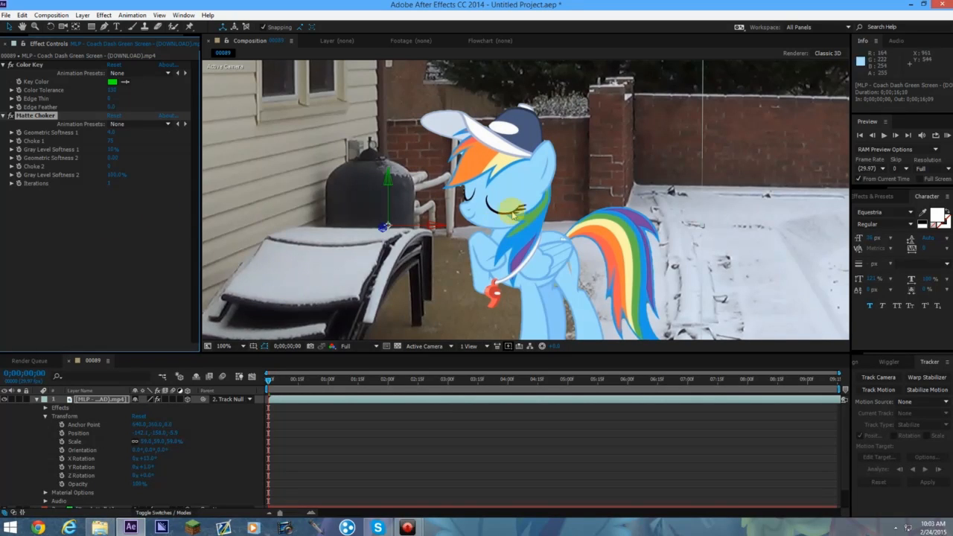
left_click_drag(627, 303, 558, 222)
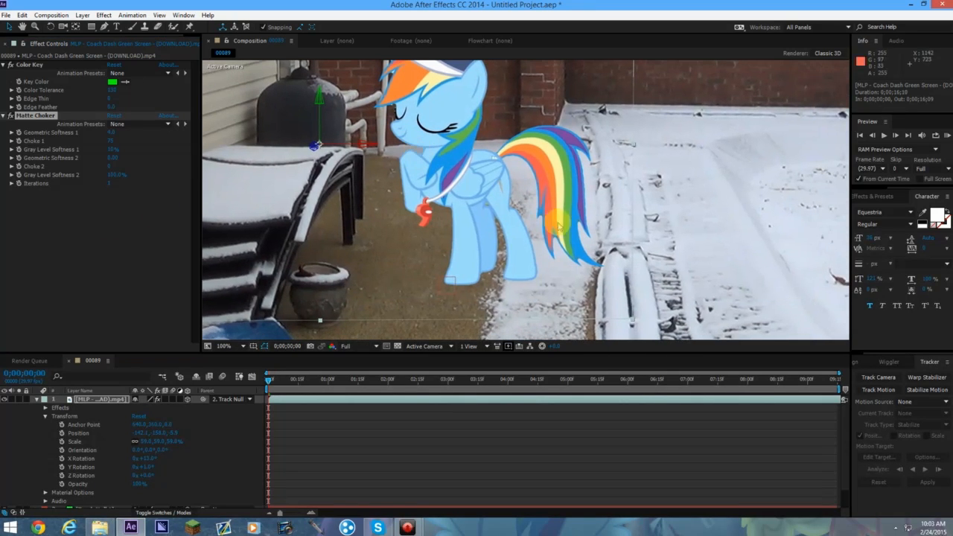
left_click(11, 116)
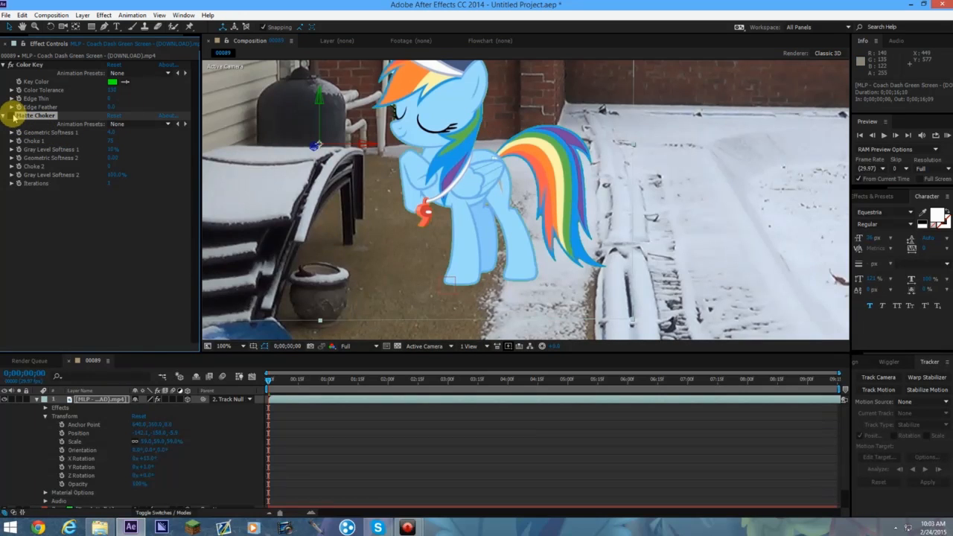
left_click_drag(494, 117, 534, 168)
scroll(530, 170, "down", 1)
scroll(530, 172, "up", 1)
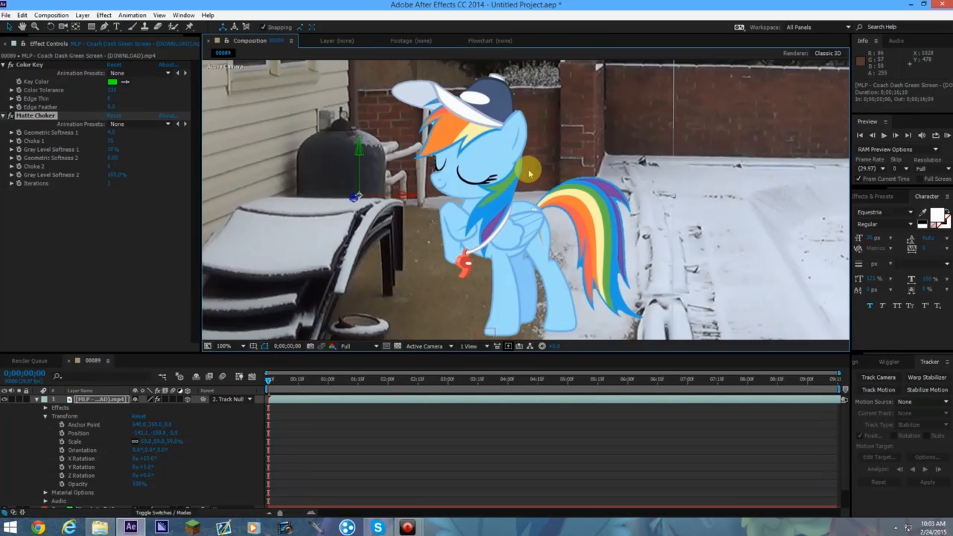
scroll(529, 172, "down", 1)
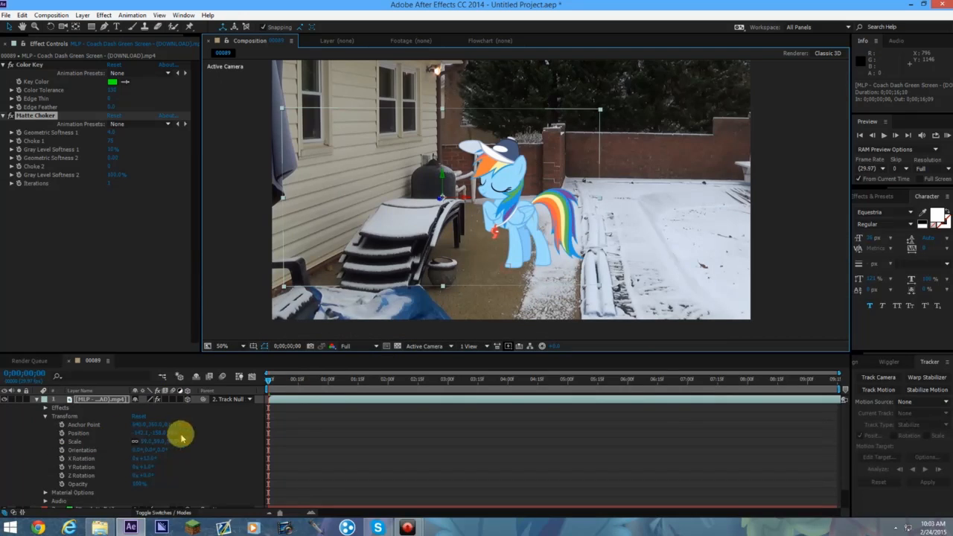
Collapse the green-screen layer's properties and play back the composition to check the keyed pony.
left_click(205, 435)
left_click(35, 402)
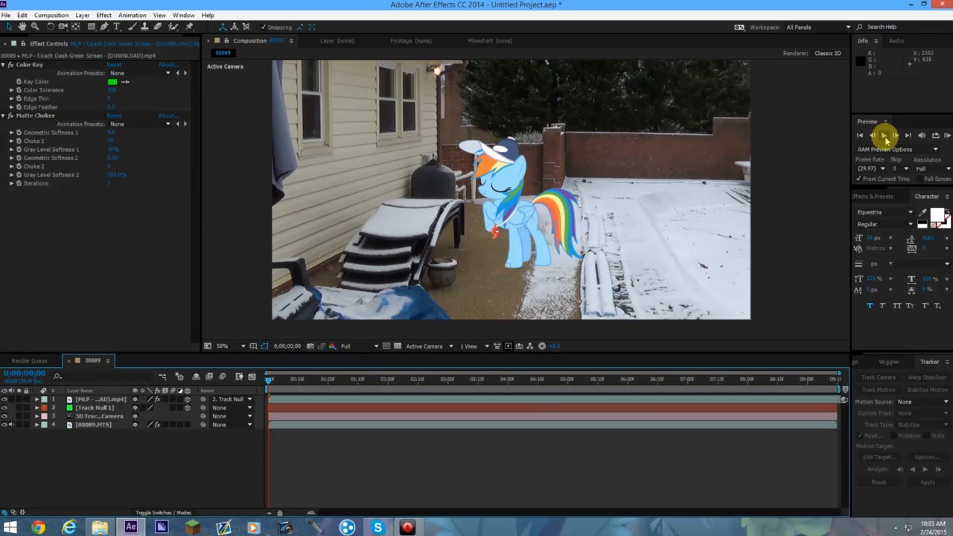
left_click(885, 136)
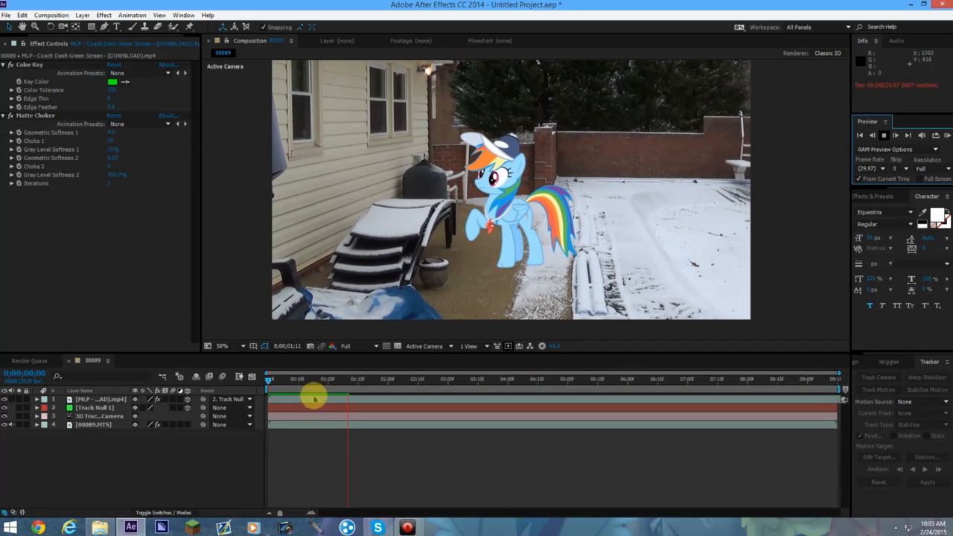
mouse_move(315, 398)
left_mouse_down()
mouse_move(341, 390)
mouse_move(276, 382)
mouse_move(357, 390)
mouse_move(310, 384)
left_mouse_up()
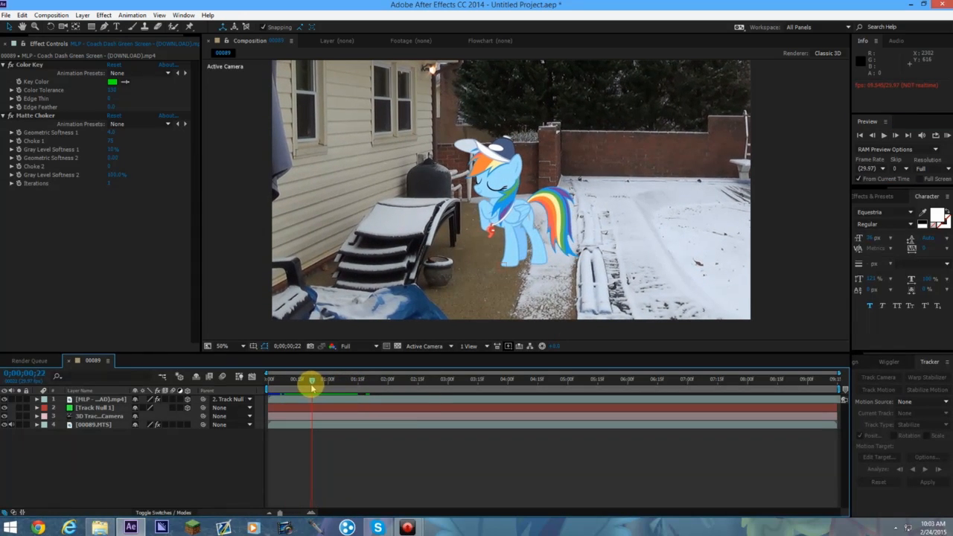
Collapse the Color Key and Matte Choker settings, and scrub the green-screen layer's animation to 0;00;01;04.
left_click(6, 115)
left_click(4, 65)
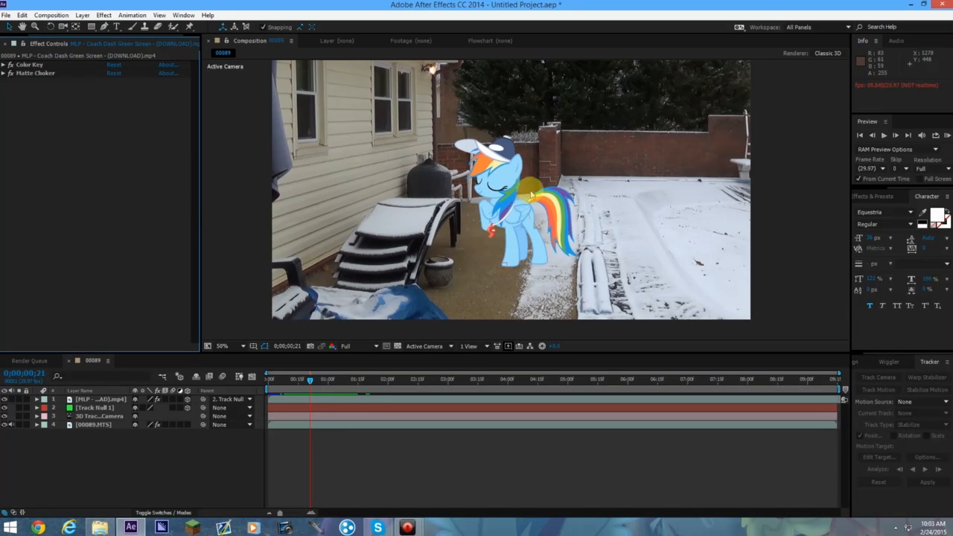
left_click_drag(305, 385, 316, 362)
left_click(105, 399)
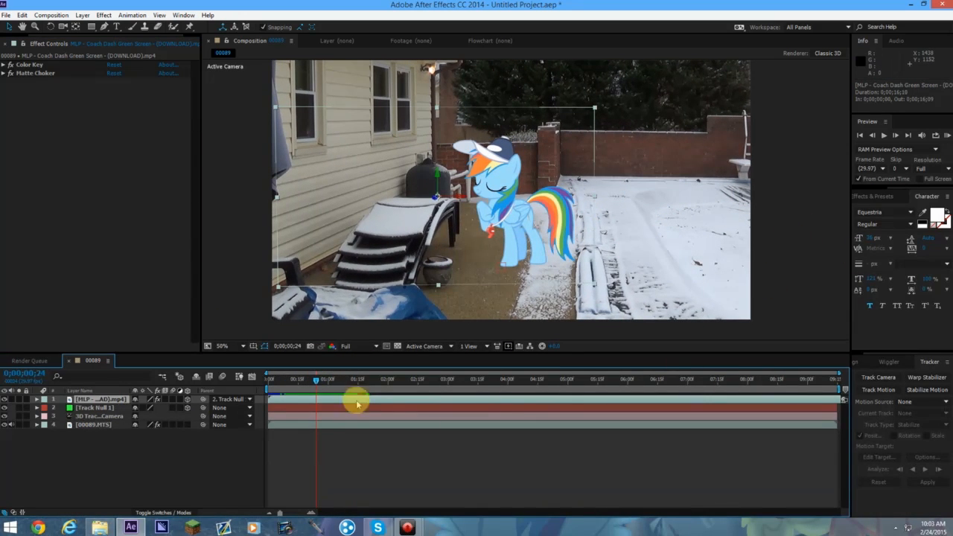
left_click_drag(322, 385, 336, 368)
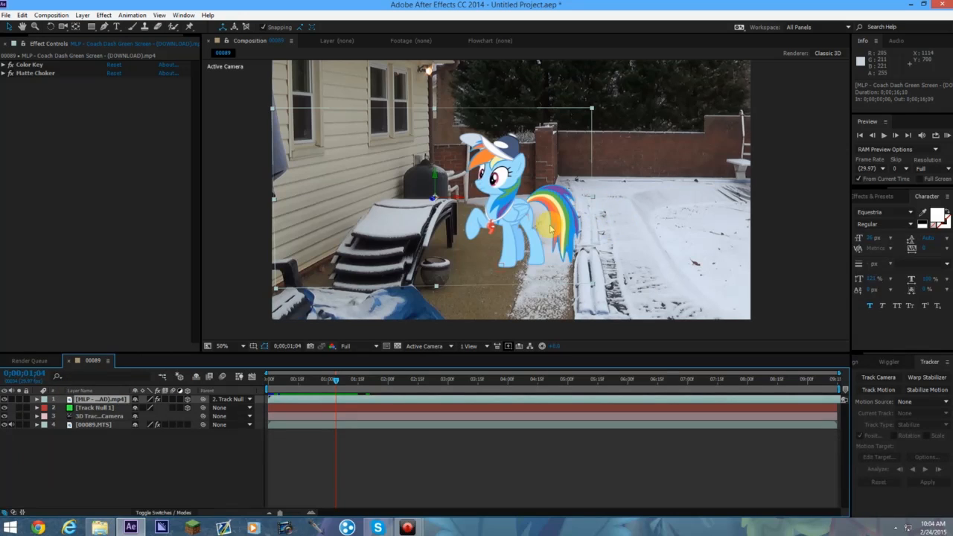
Duplicate the MLP green-screen layer and collapse the copy's Color Key and Matte Choker settings.
left_click_drag(85, 400, 87, 402)
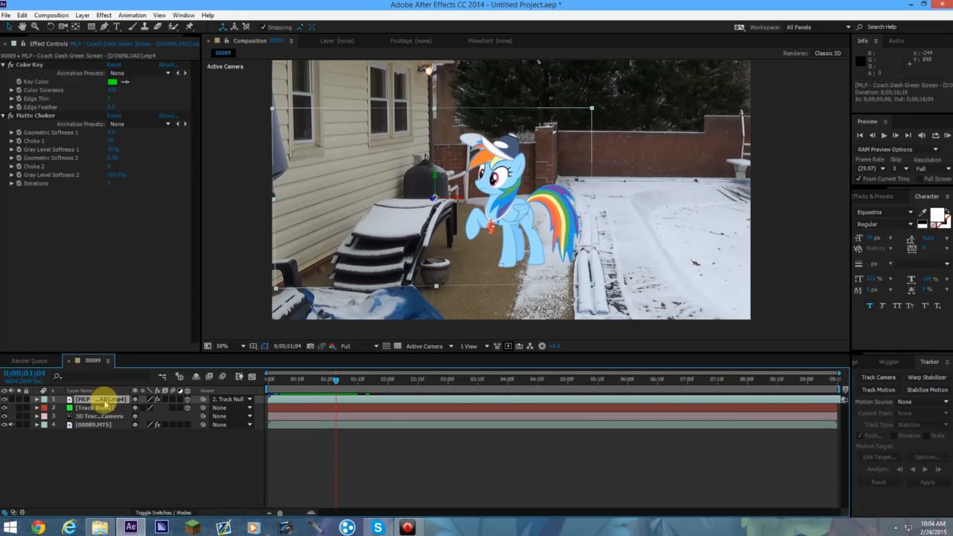
key("ctrl+d")
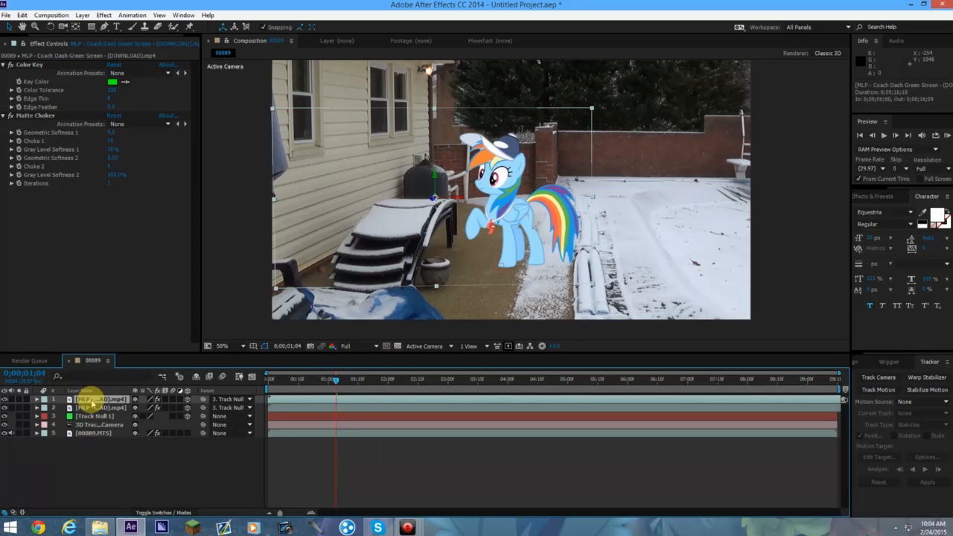
left_click(8, 73)
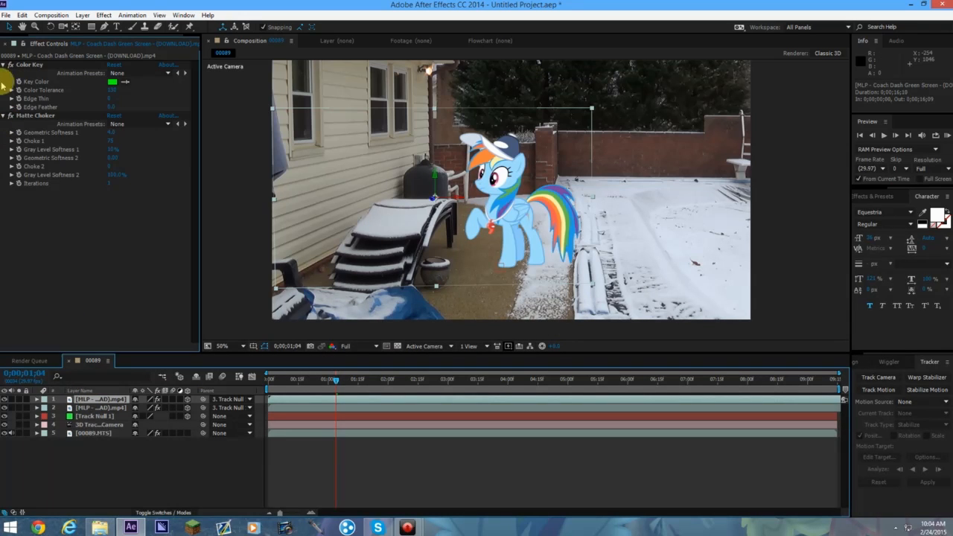
left_click(6, 65)
left_click(6, 73)
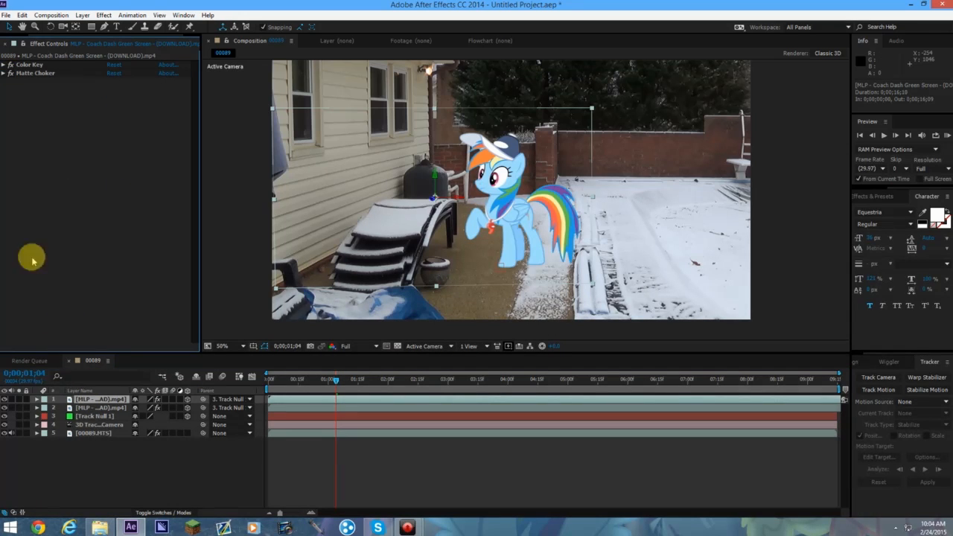
Apply a Radial Shadow effect to the duplicated pony layer with Projection Distance 0 and Shadow Only enabled.
right_click(66, 188)
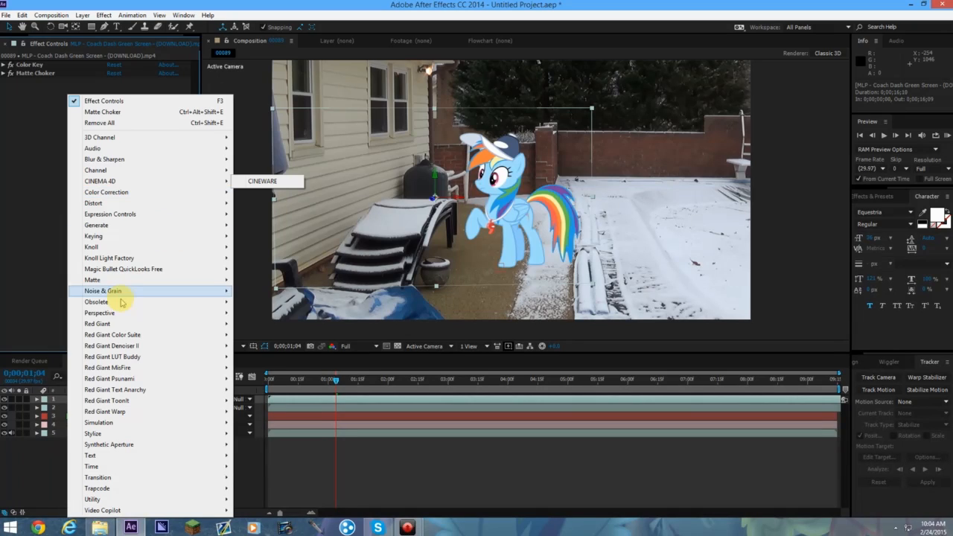
mouse_move(124, 315)
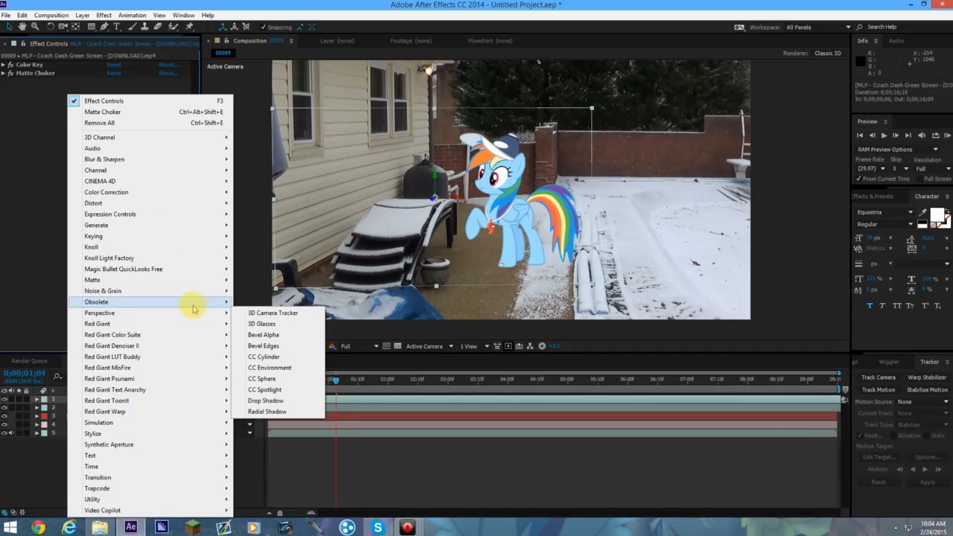
mouse_move(209, 313)
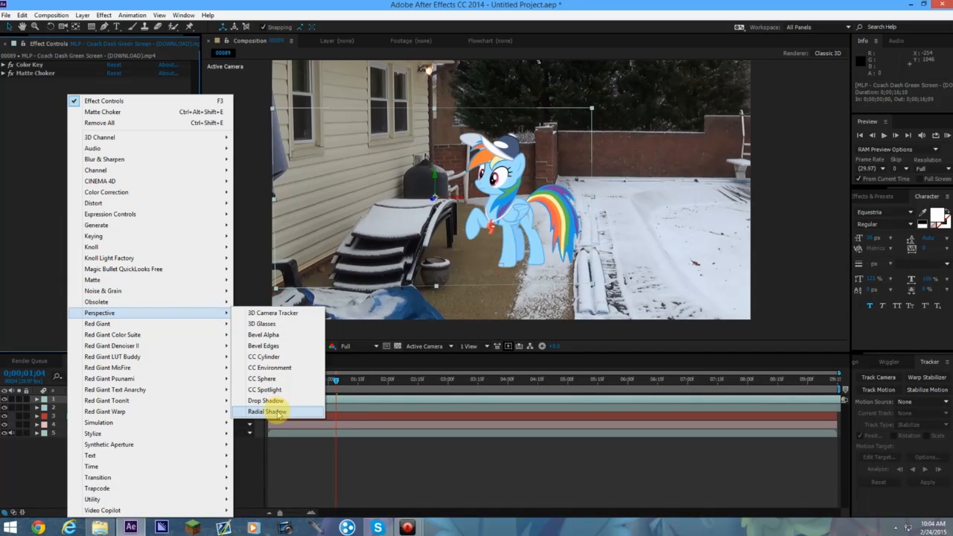
left_click(253, 413)
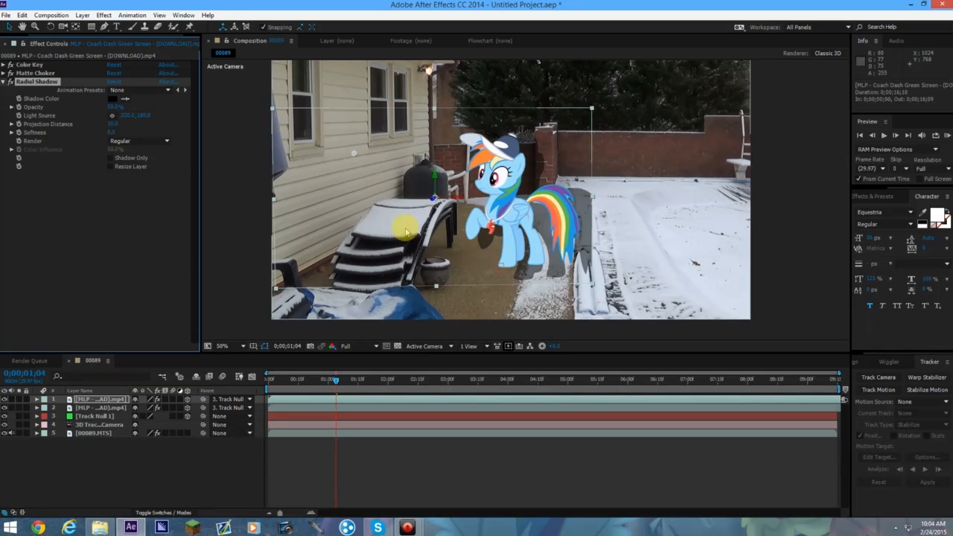
left_click_drag(112, 125, 34, 117)
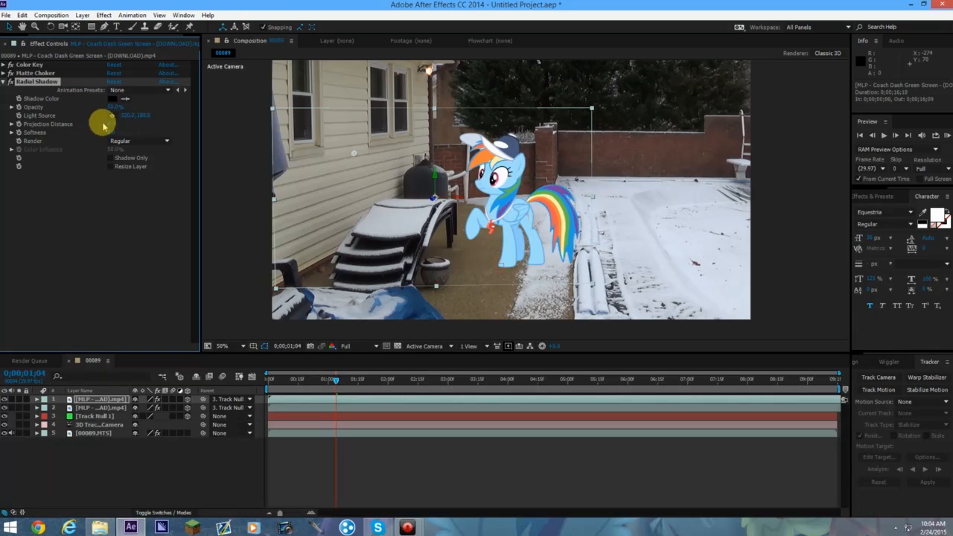
left_click(110, 158)
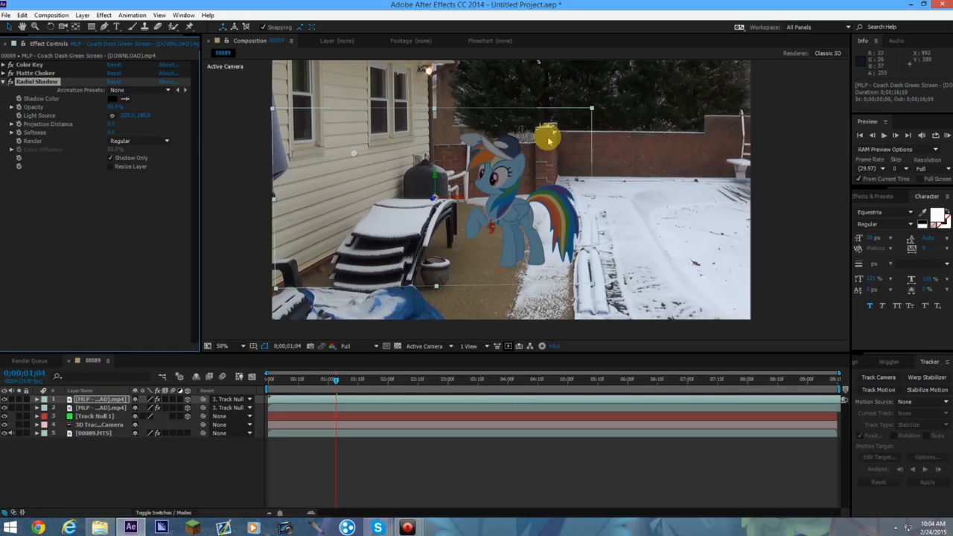
Set the Radial Shadow's render mode to Glass Edge, increase its softness, and lower Color Influence to 7%.
left_click(138, 141)
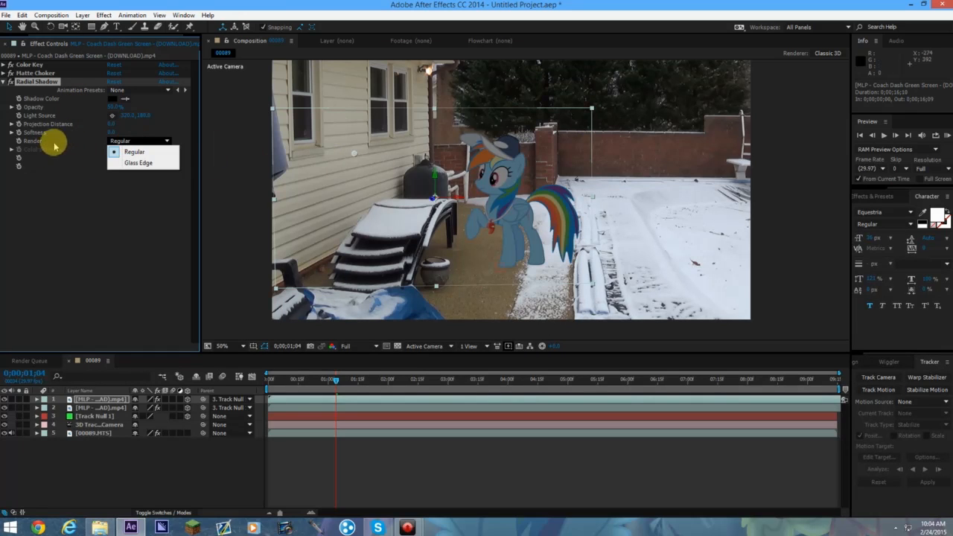
left_click(149, 163)
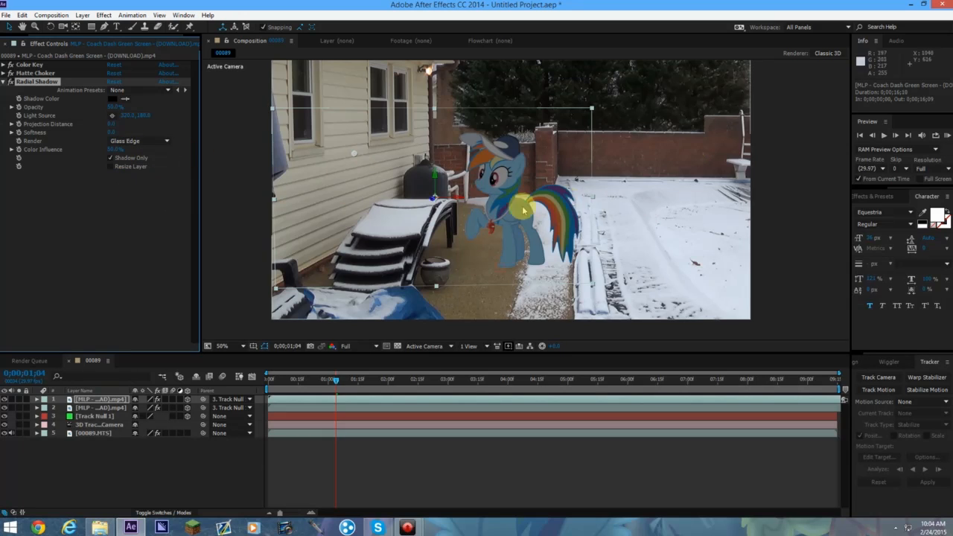
key("slash")
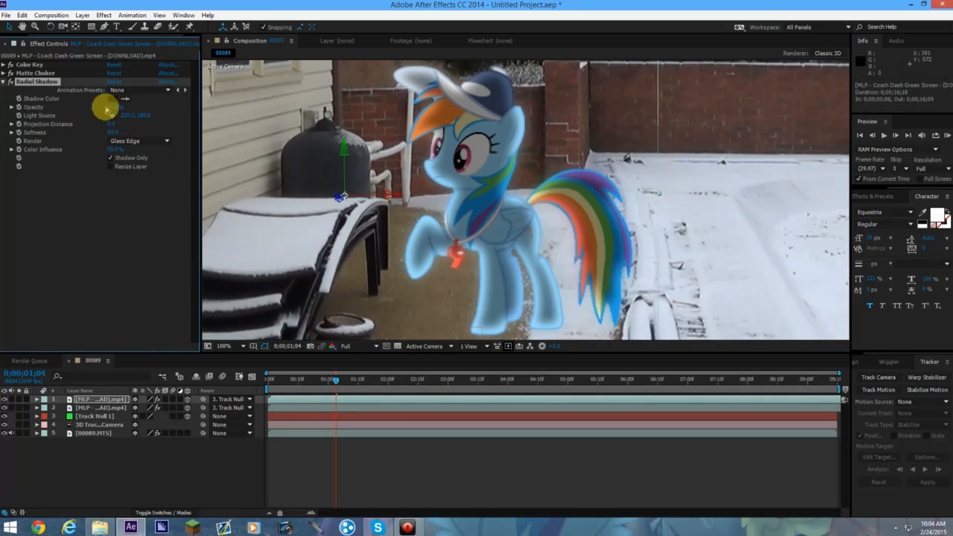
scroll(507, 151, "down", 2)
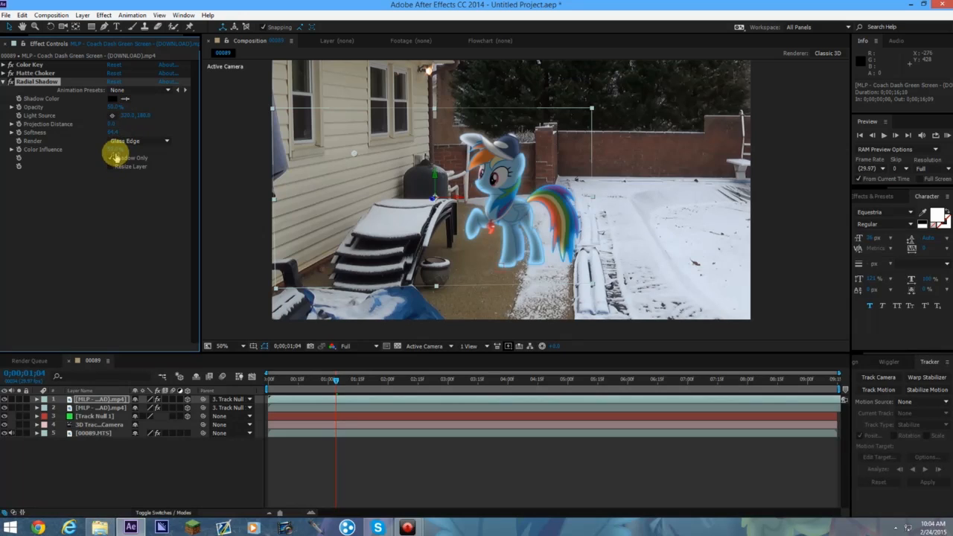
left_click_drag(116, 152, 64, 145)
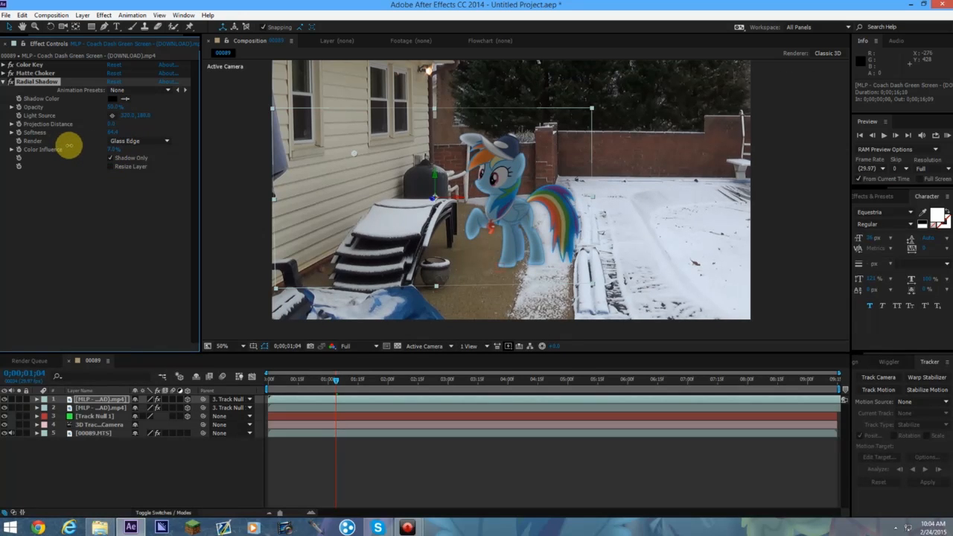
scroll(497, 248, "up", 2)
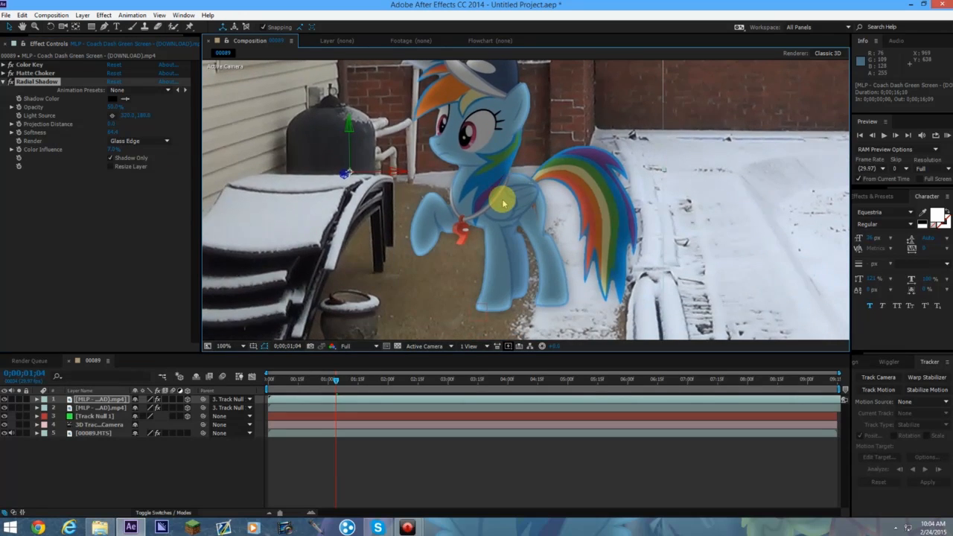
Inspect the pony's edge shading up close and at 0;00;02;04 in the composition.
scroll(504, 203, "down", 3)
scroll(511, 216, "up", 3)
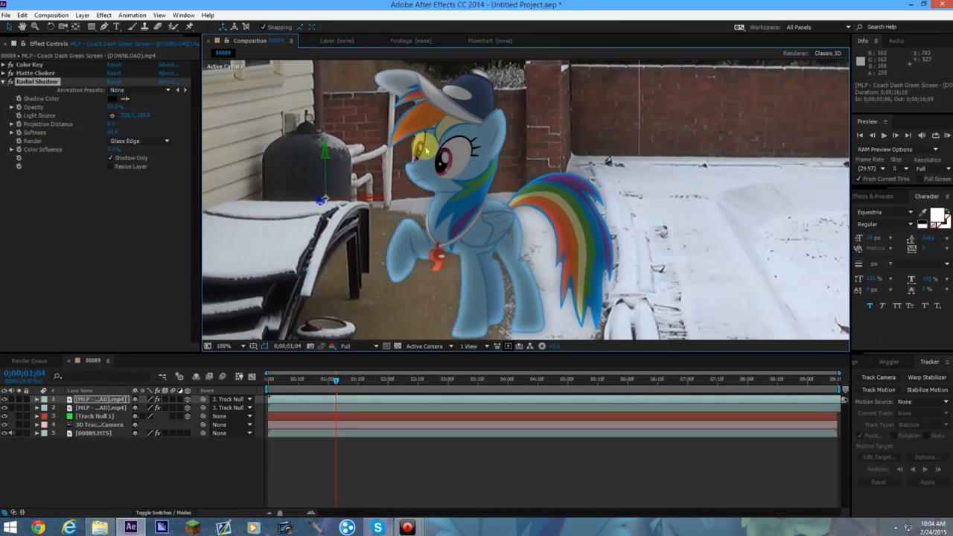
left_click_drag(305, 381, 399, 386)
scroll(390, 304, "down", 2)
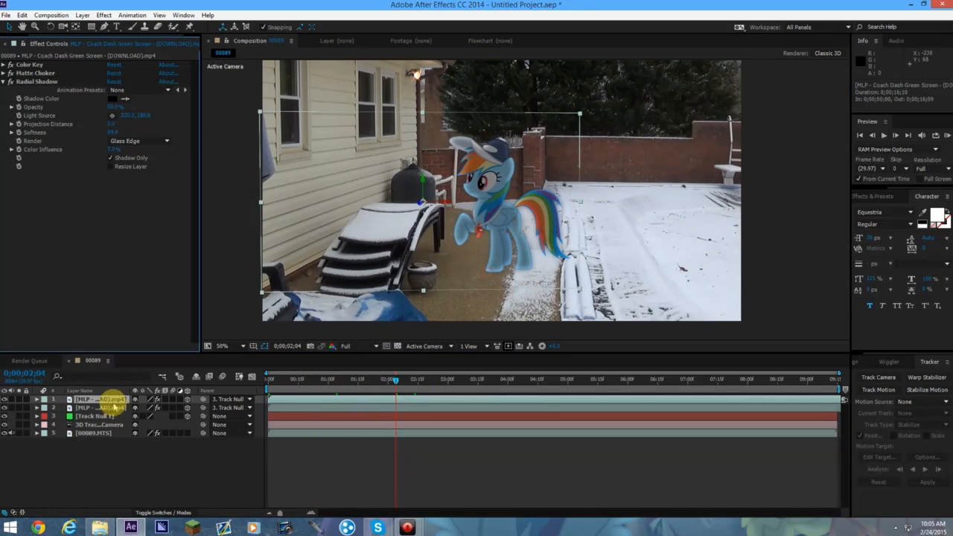
Duplicate the keyed pony layer that has no Radial Shadow and select the lower copy.
left_click(105, 408)
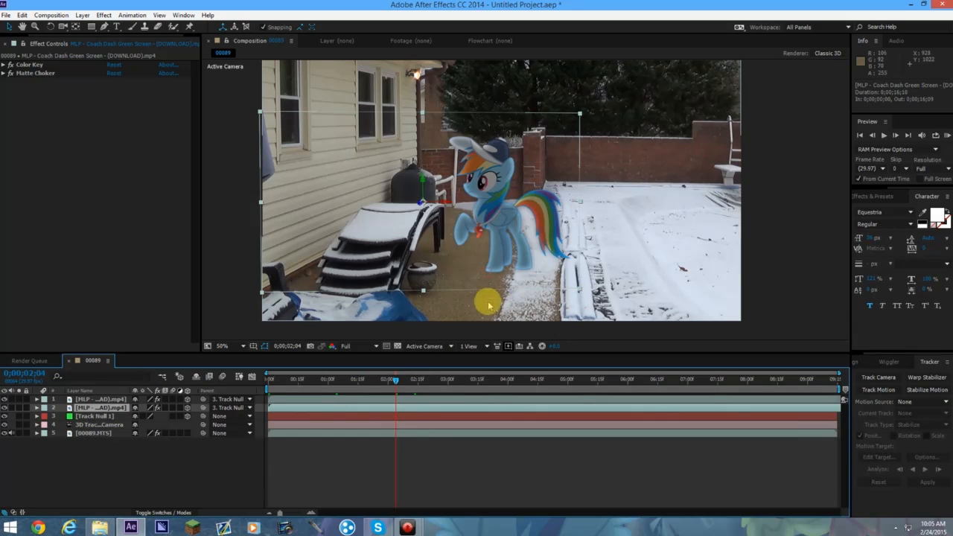
key("ctrl+d")
left_click(88, 417)
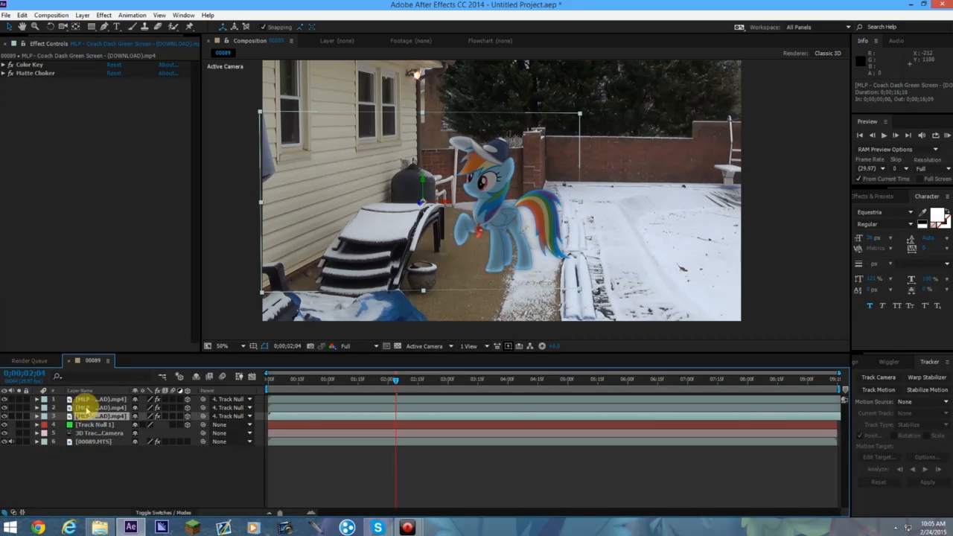
left_click(87, 407)
left_click(86, 417)
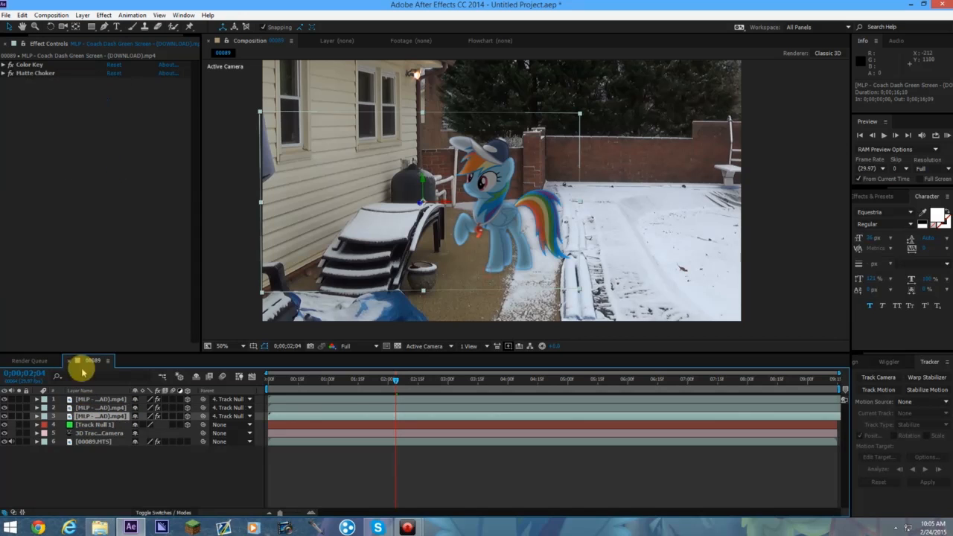
Apply a Drop Shadow effect to the lowest pony copy with Distance 0 and Shadow Only enabled.
right_click(65, 121)
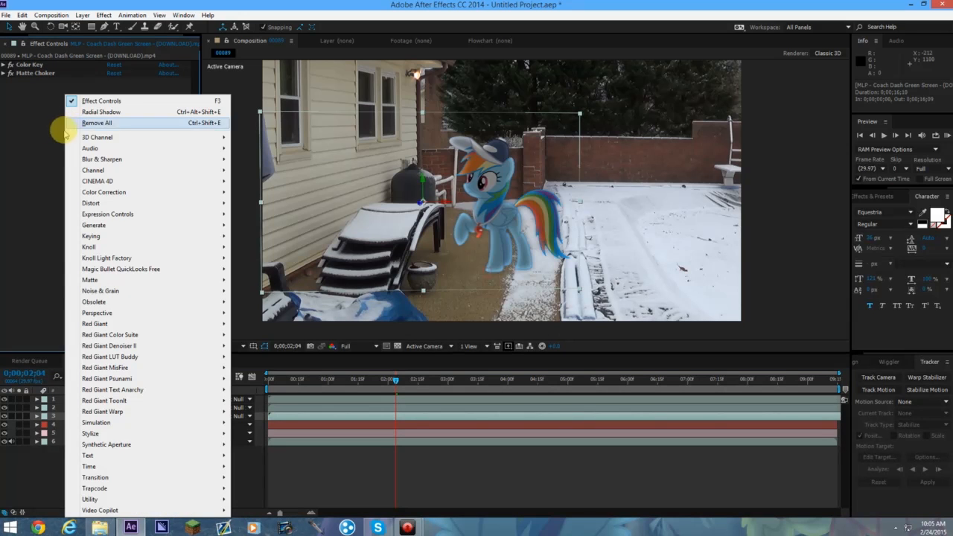
mouse_move(153, 314)
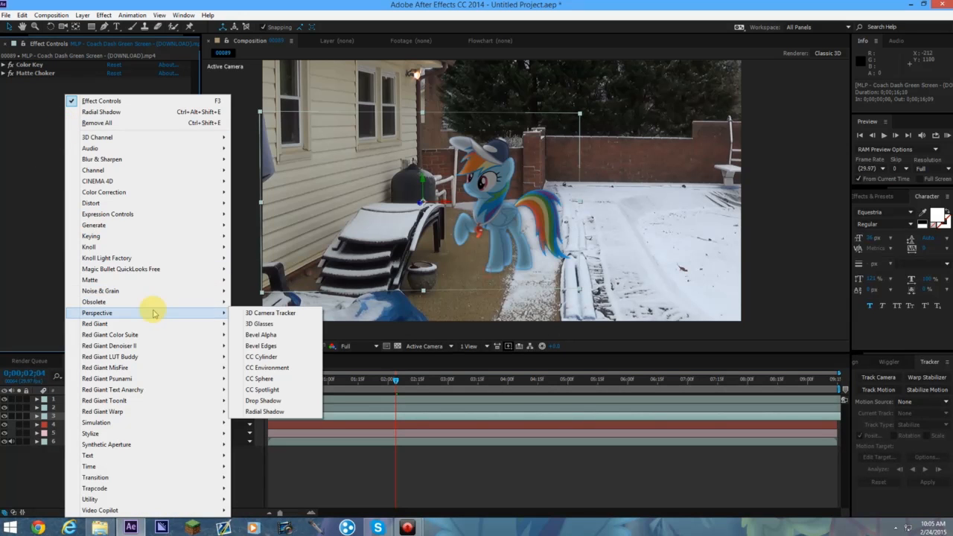
left_click(302, 402)
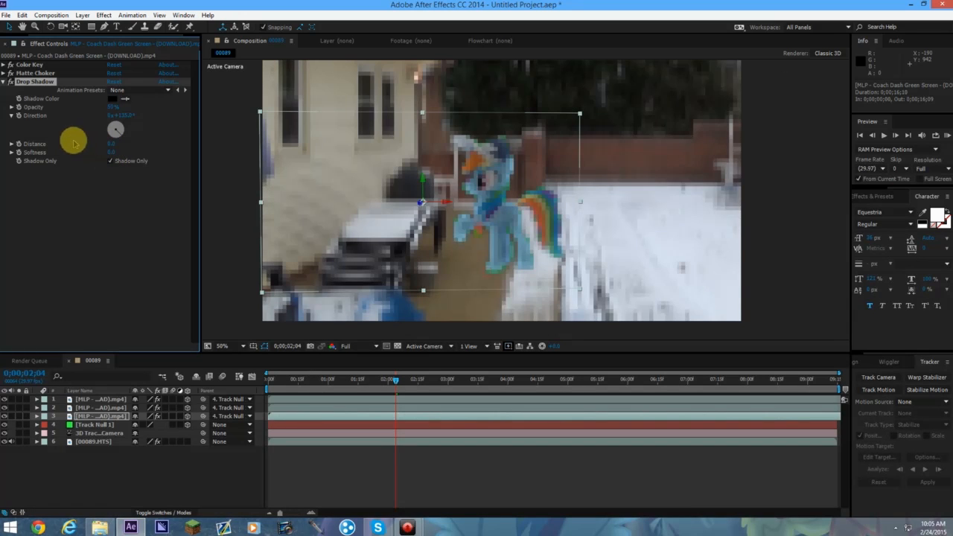
Lay the shadow copy flat on the ground with an X Rotation of about 118° and position it below the pony's feet.
left_click(36, 416)
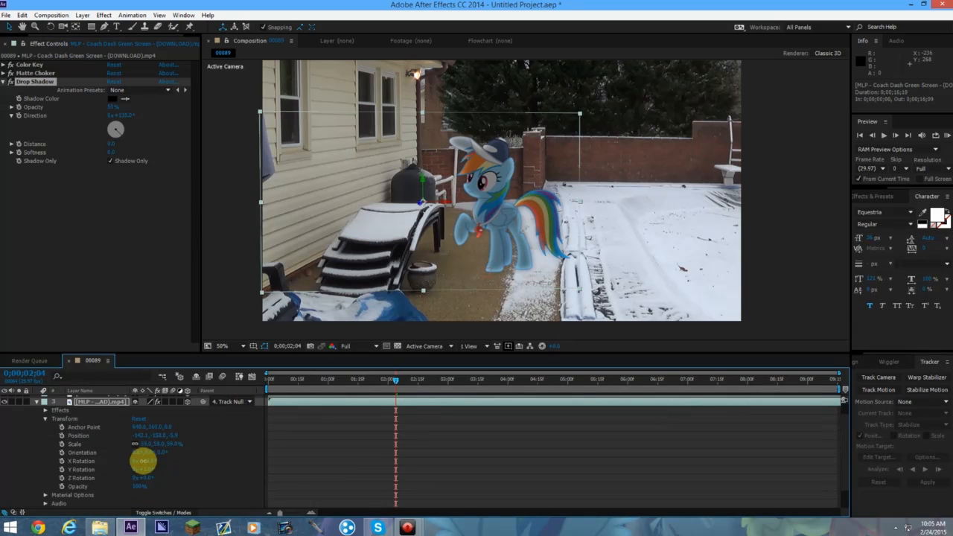
left_click(142, 461)
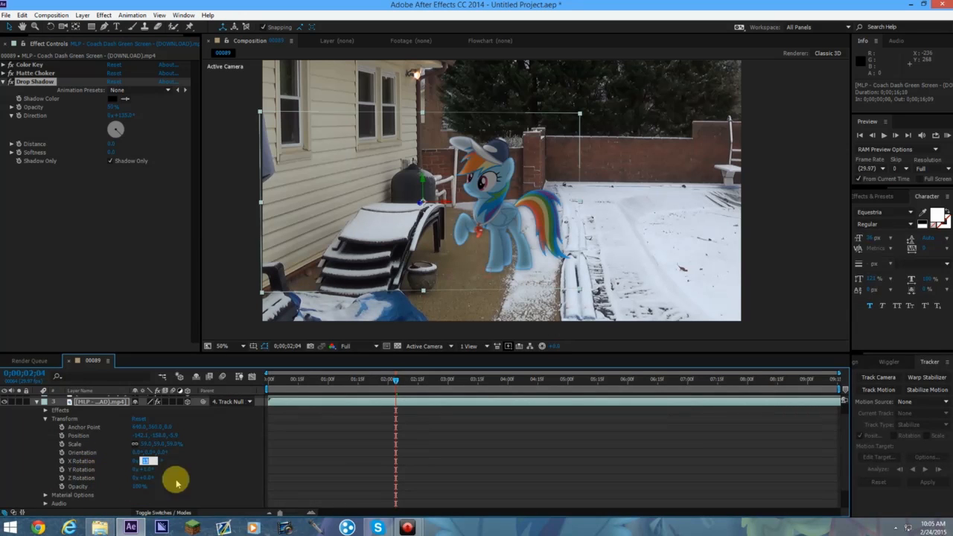
left_click(142, 474)
left_click_drag(149, 463, 296, 419)
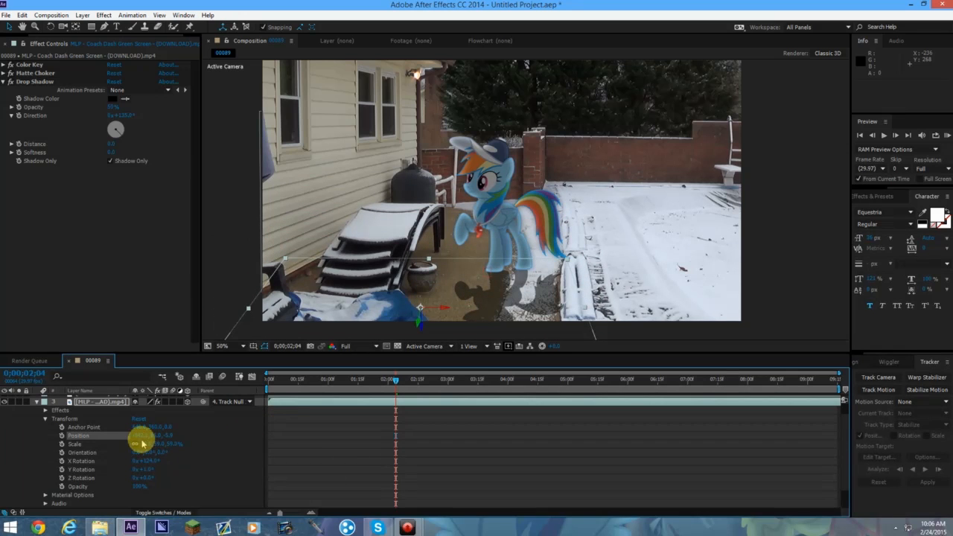
left_click_drag(143, 438, 147, 436)
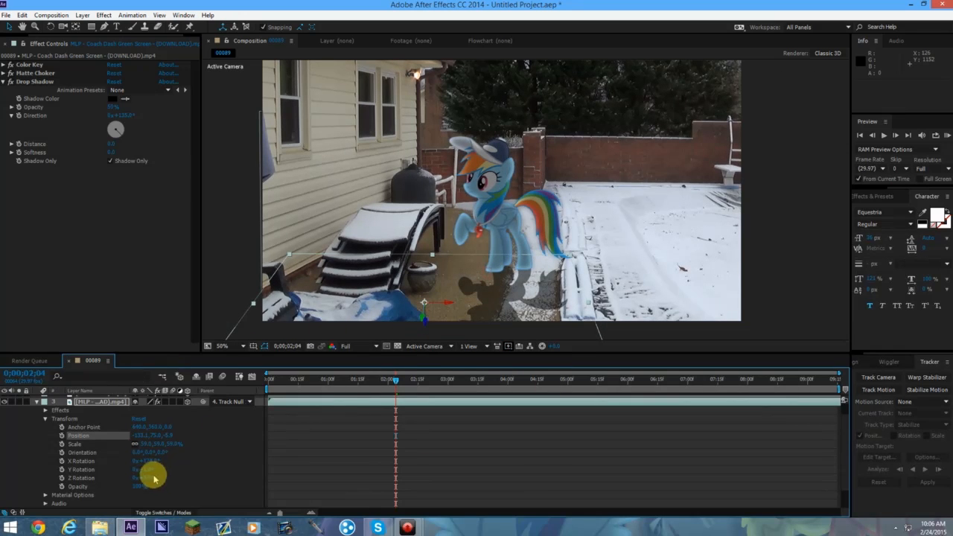
left_click_drag(148, 465, 145, 434)
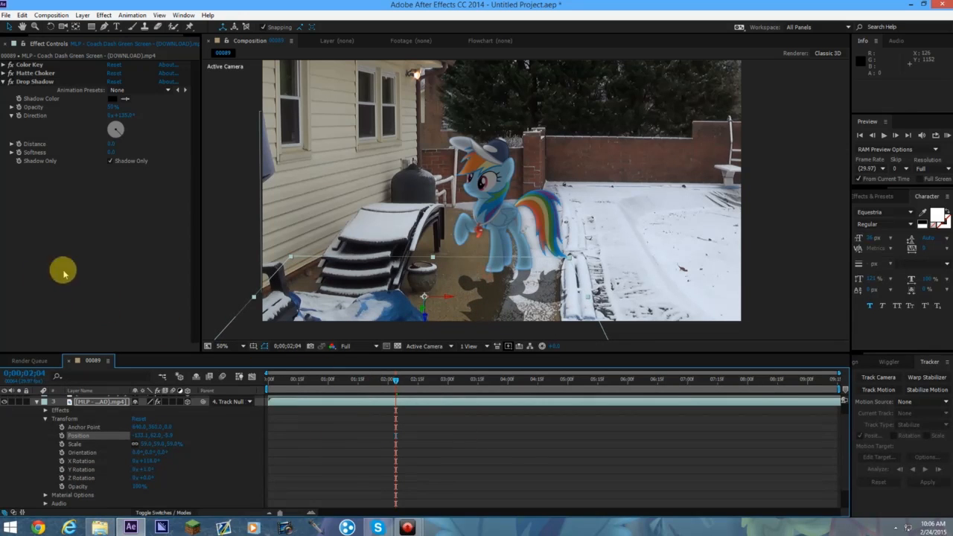
Increase the Drop Shadow's softness, and widen and shift the shadow layer slightly to line up with the pony.
left_click(120, 237)
left_click(111, 152)
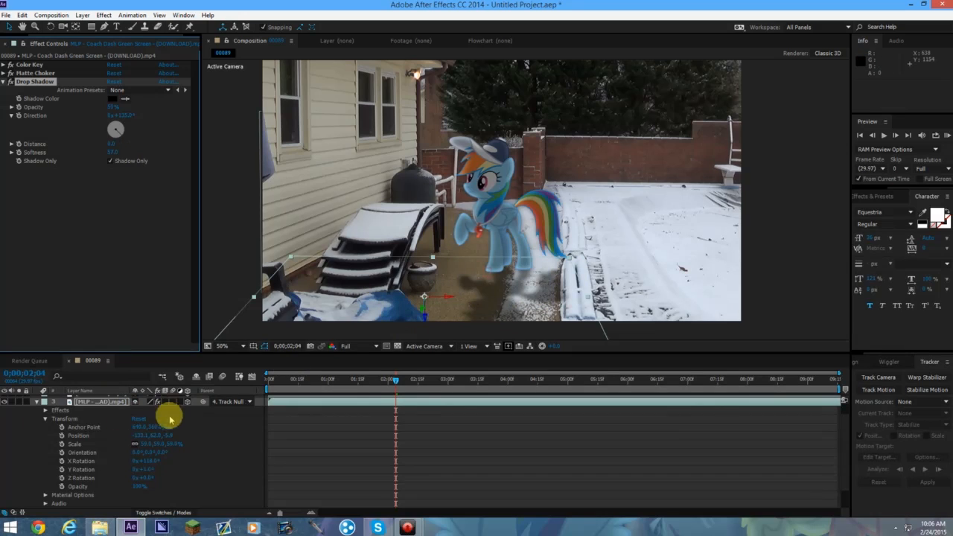
left_click_drag(253, 300, 240, 294)
left_click_drag(447, 299, 415, 319)
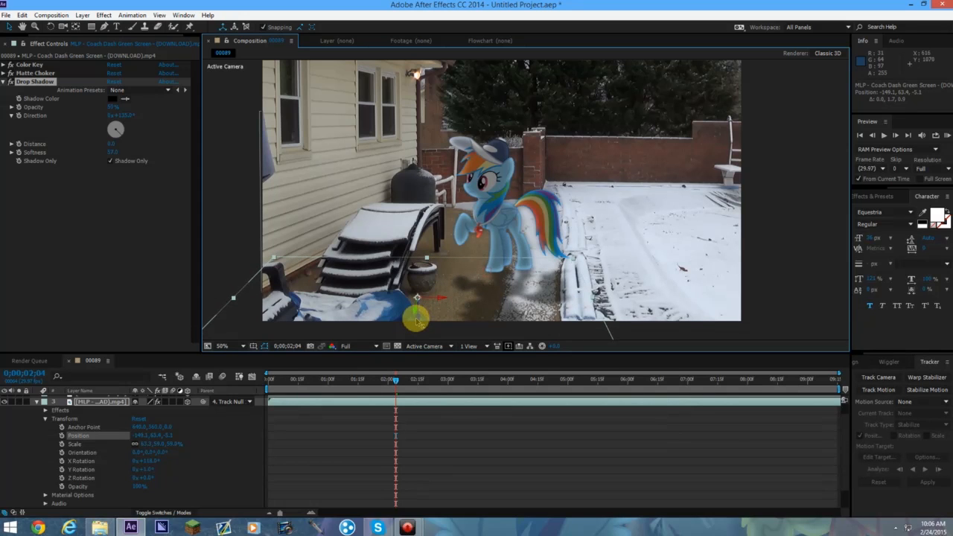
left_click(801, 251)
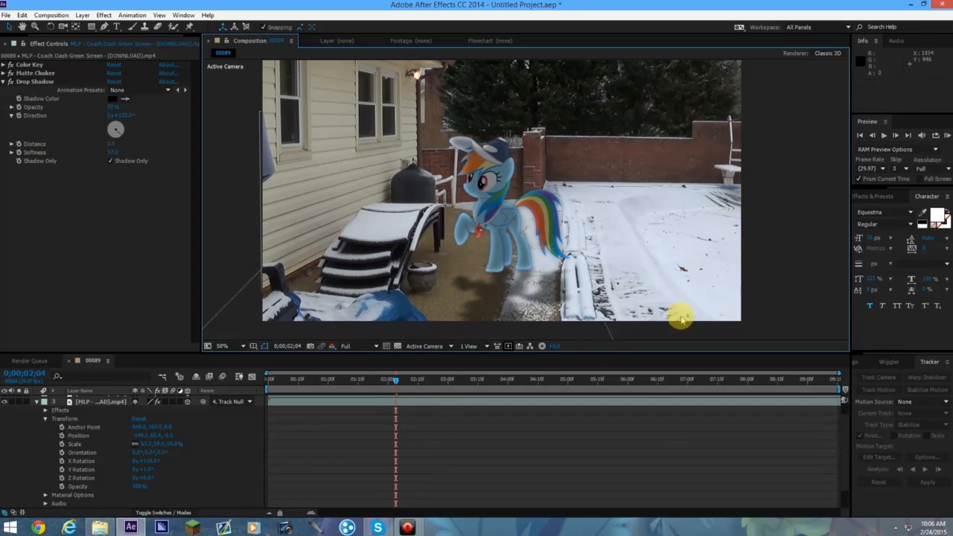
Scrub through the shot and RAM preview the composite from the start to check the ground shadow.
left_click(404, 381)
left_click_drag(429, 383, 479, 383)
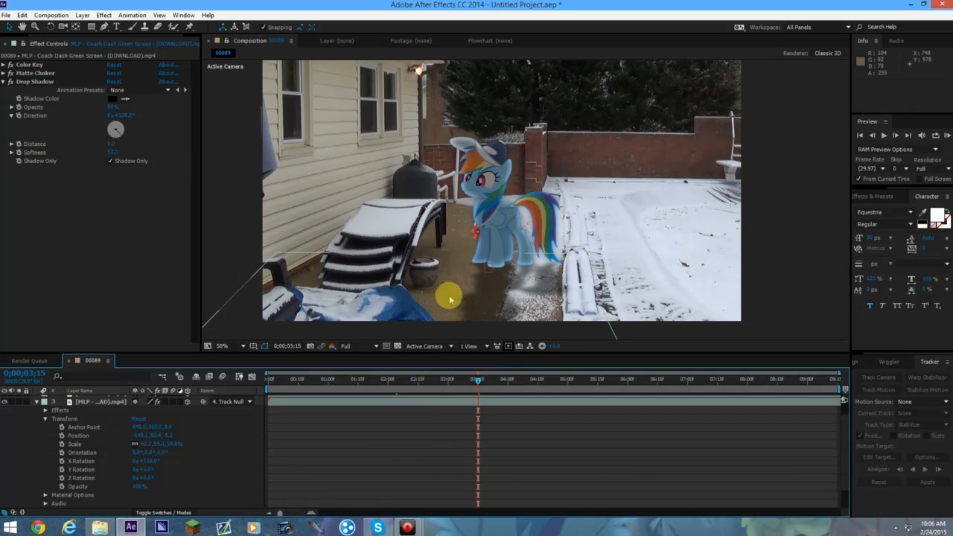
left_click_drag(476, 381, 373, 386)
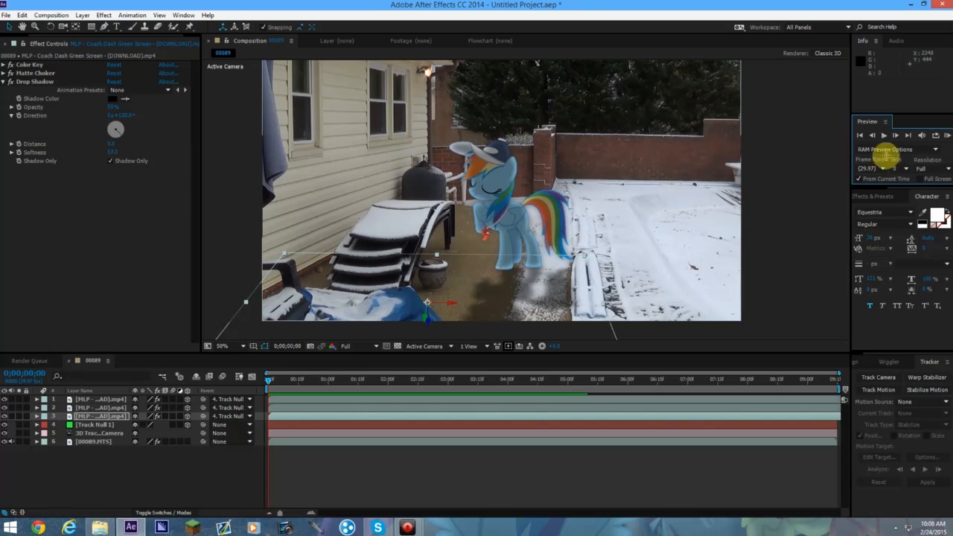
left_click(945, 135)
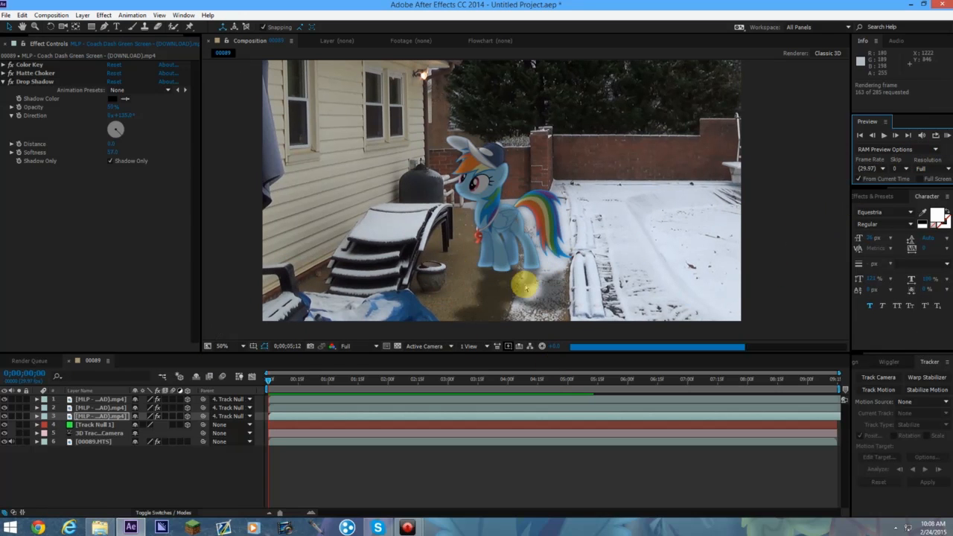
left_click(822, 205)
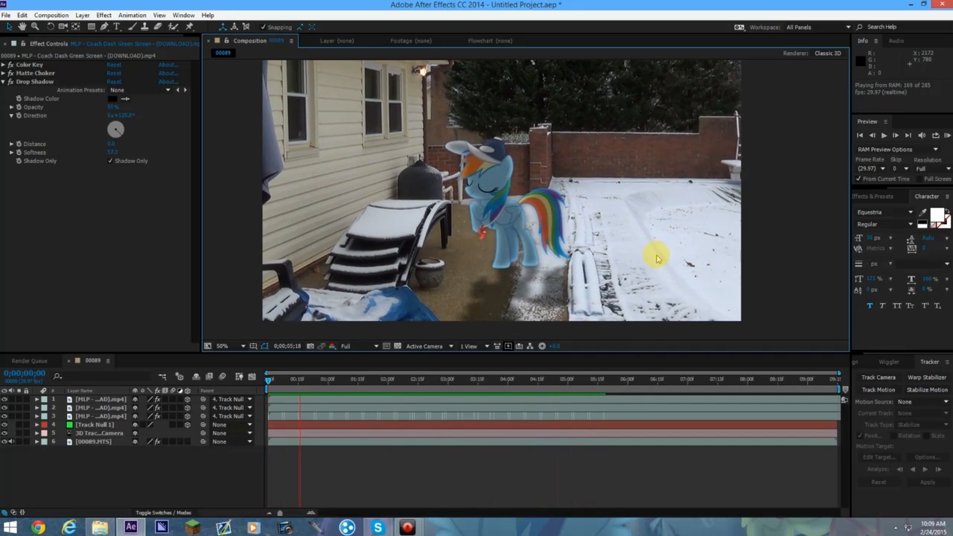
left_click(787, 249)
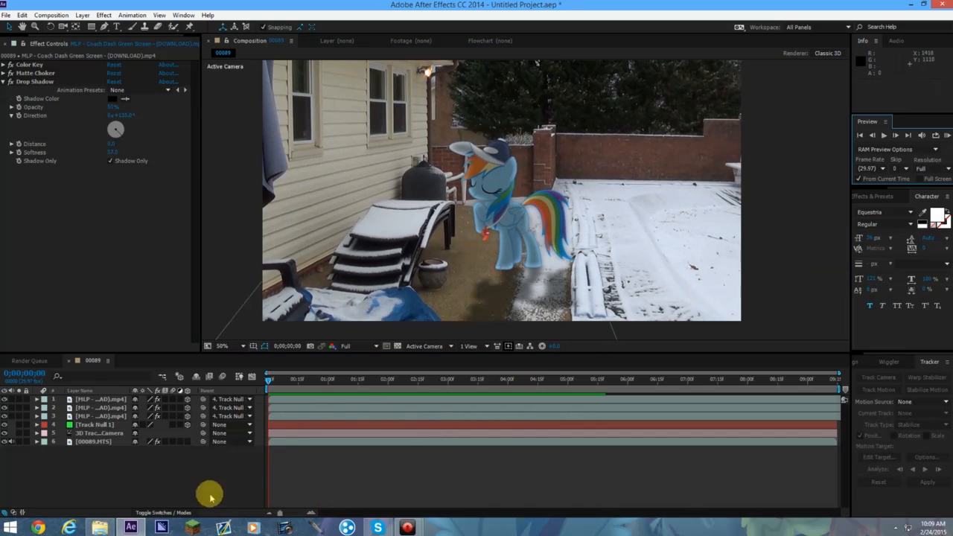
Switch to File Explorer, open the IRL3 video from the Videos folder, and minimize the folder window.
left_click(97, 528)
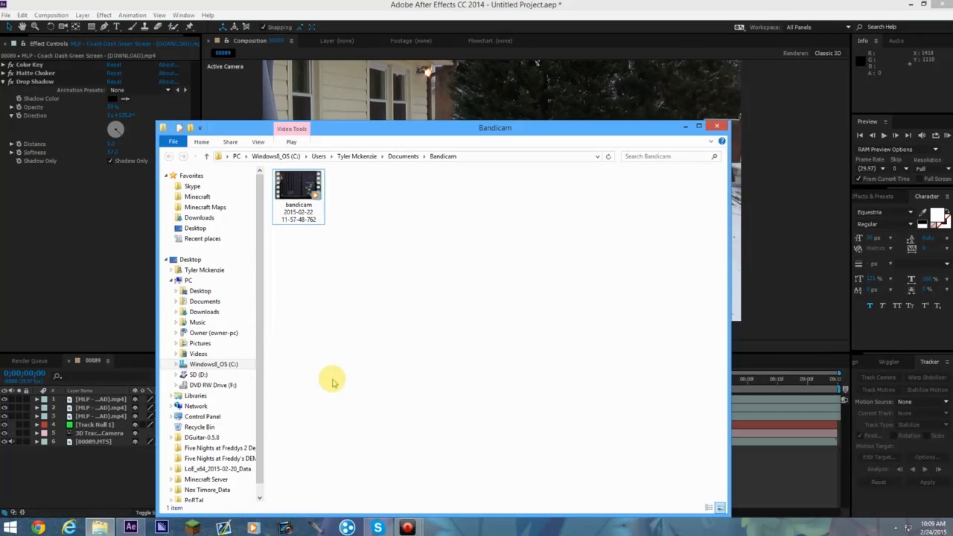
left_click(215, 356)
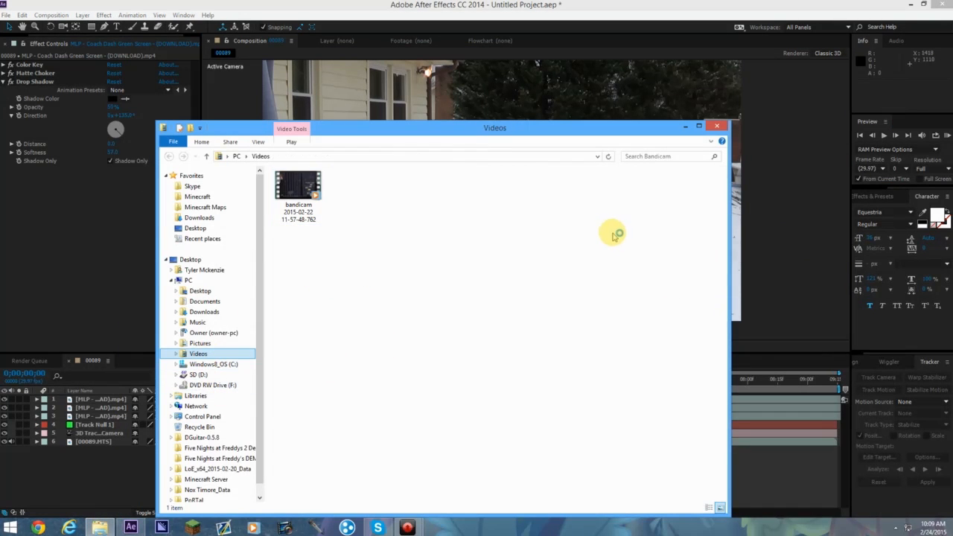
left_click_drag(723, 268, 676, 136)
left_click(685, 129)
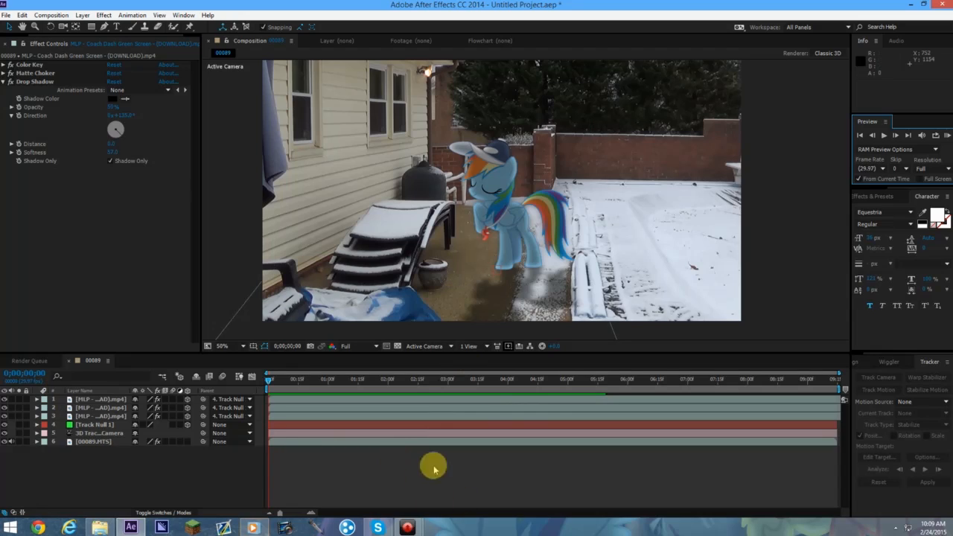
Play and pause the IRL3 video in the media player to examine its pony composite, then minimize the player.
left_click(257, 523)
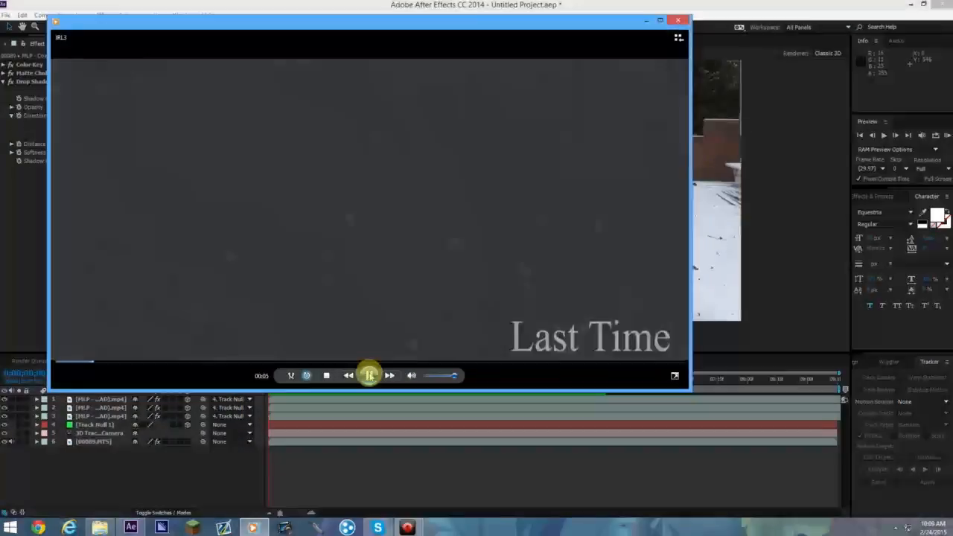
left_click(370, 375)
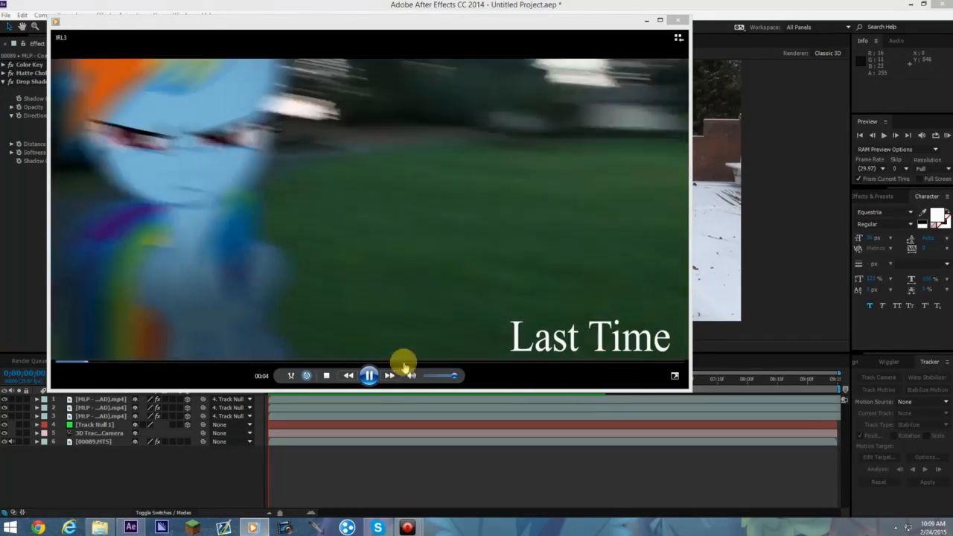
left_click(369, 375)
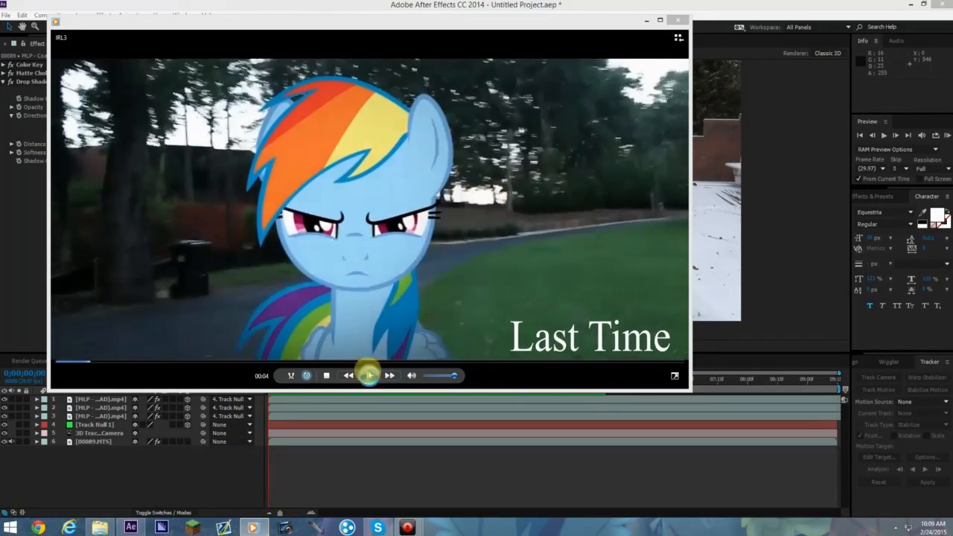
left_click(370, 375)
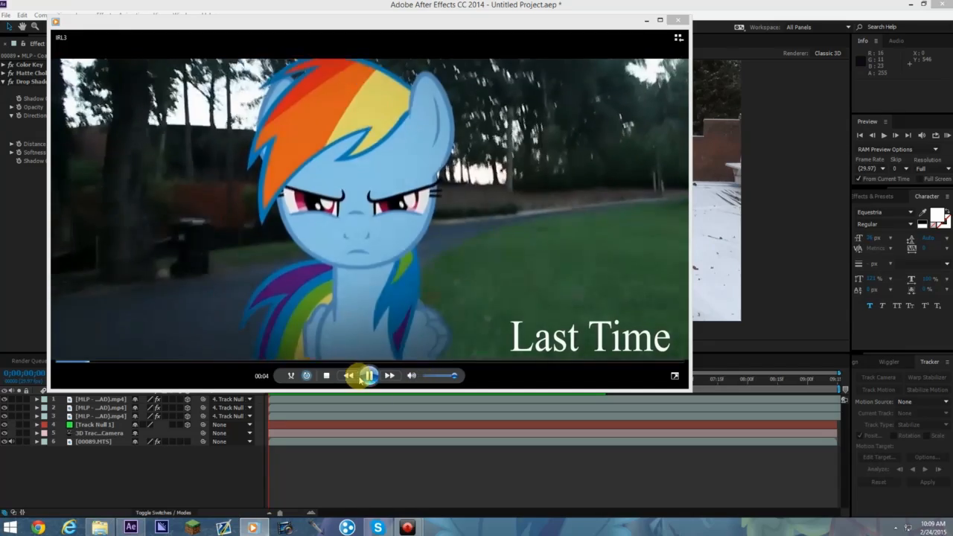
left_click(367, 375)
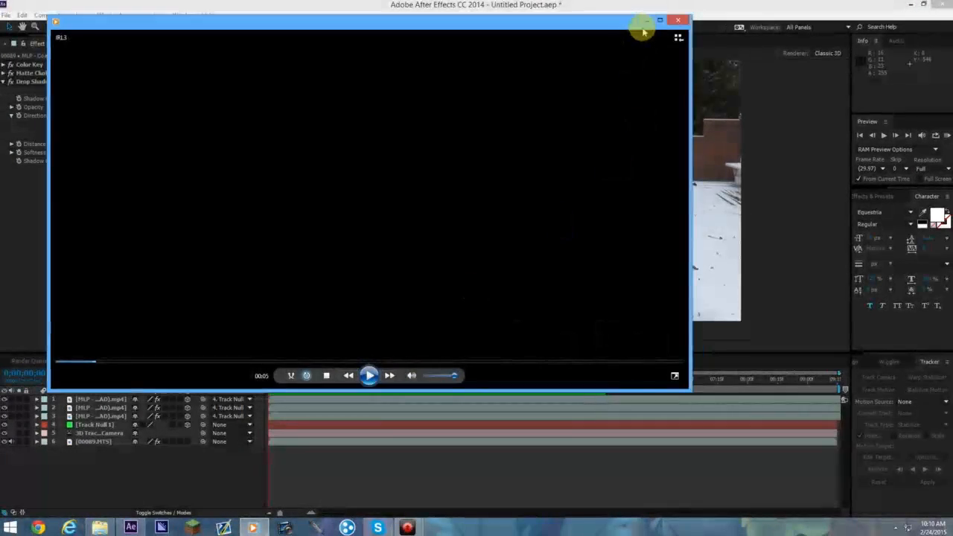
left_click(643, 30)
Examine the Transform properties of the second pony layer in the timeline, then collapse and deselect it.
left_click(103, 409)
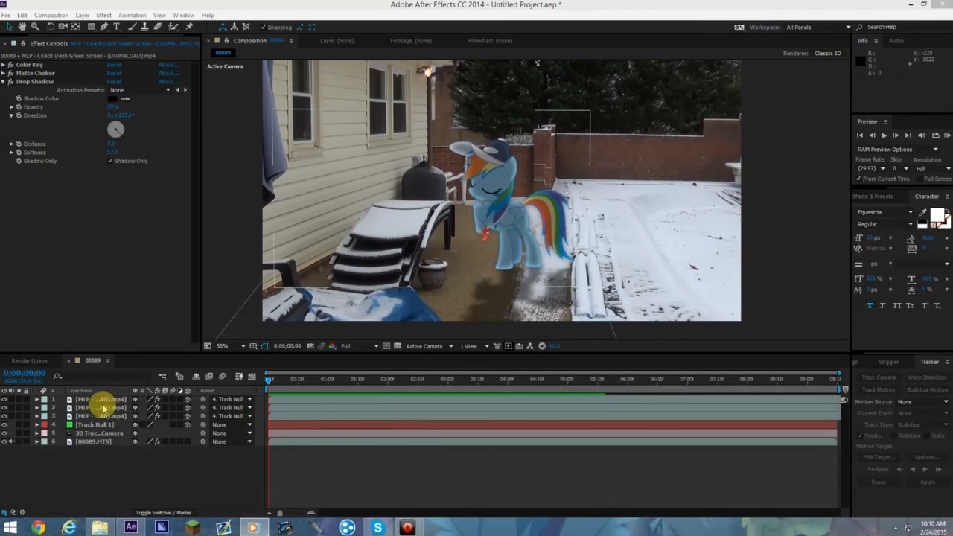
left_click(36, 408)
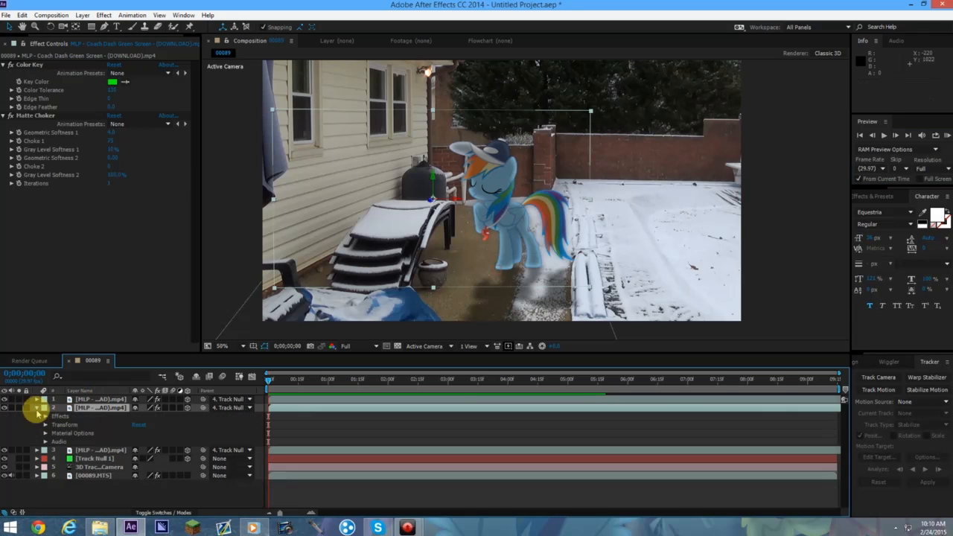
left_click(46, 425)
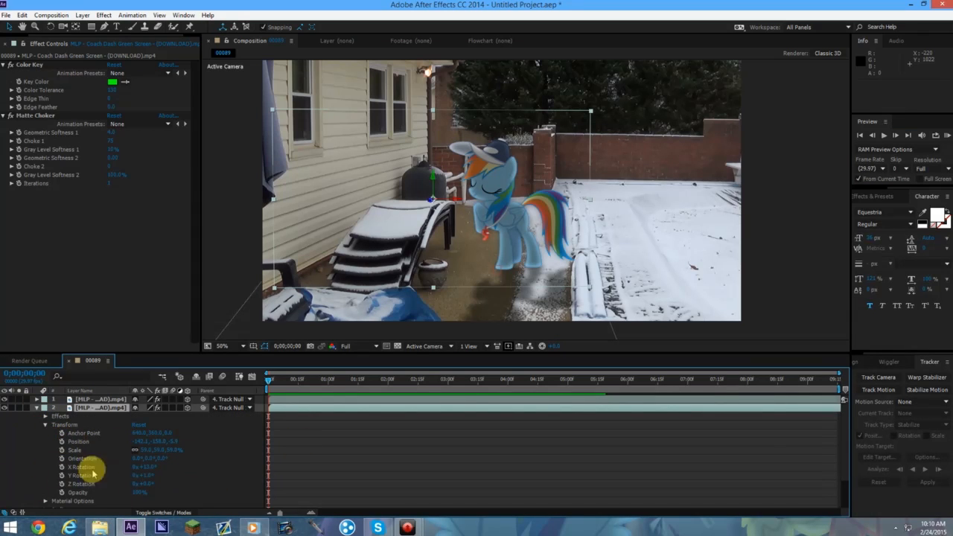
left_click(37, 408)
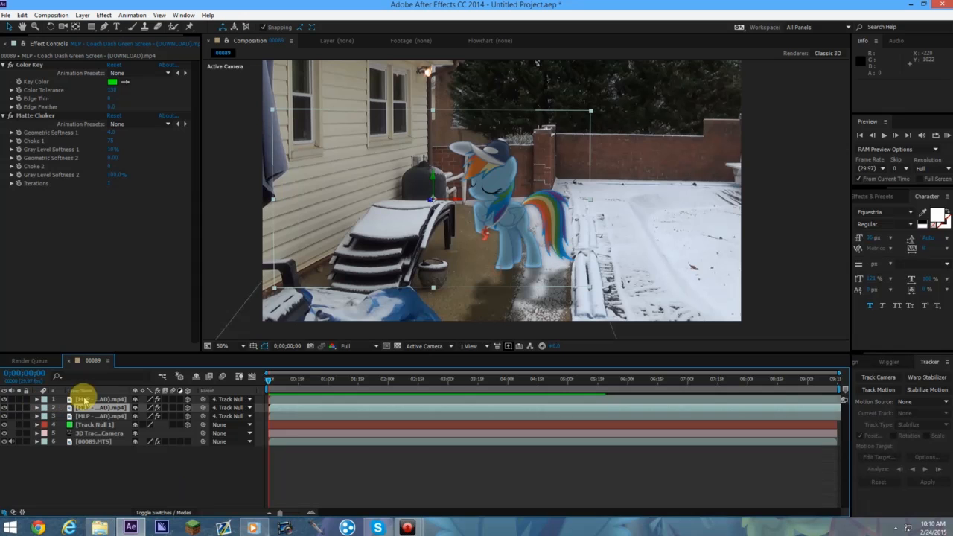
left_click(232, 477)
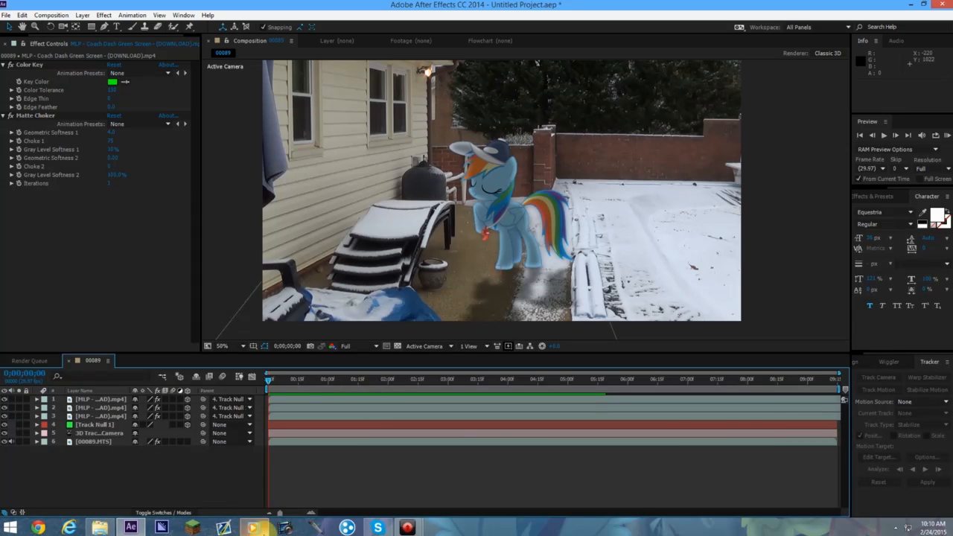
left_click(253, 527)
left_click(254, 527)
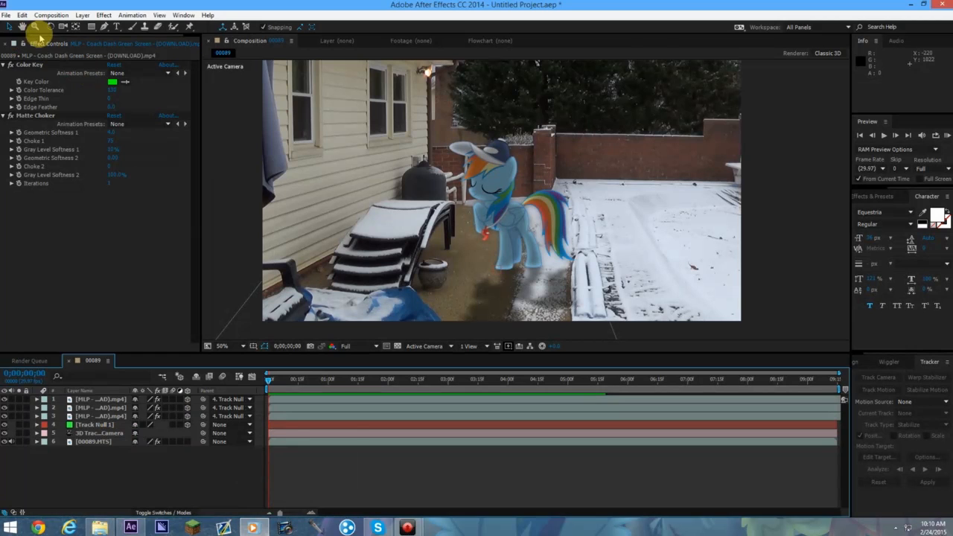
left_click(15, 43)
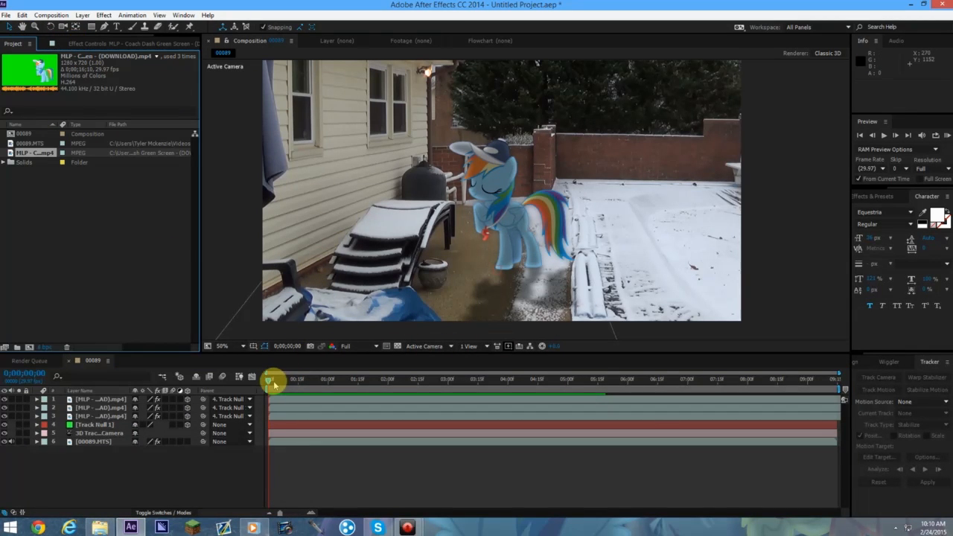
left_click_drag(273, 382, 241, 376)
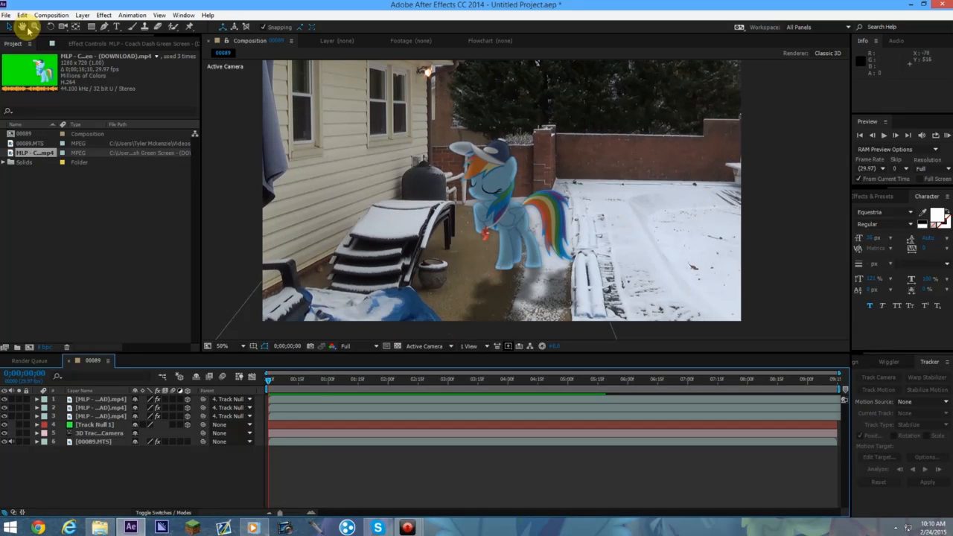
left_click(93, 43)
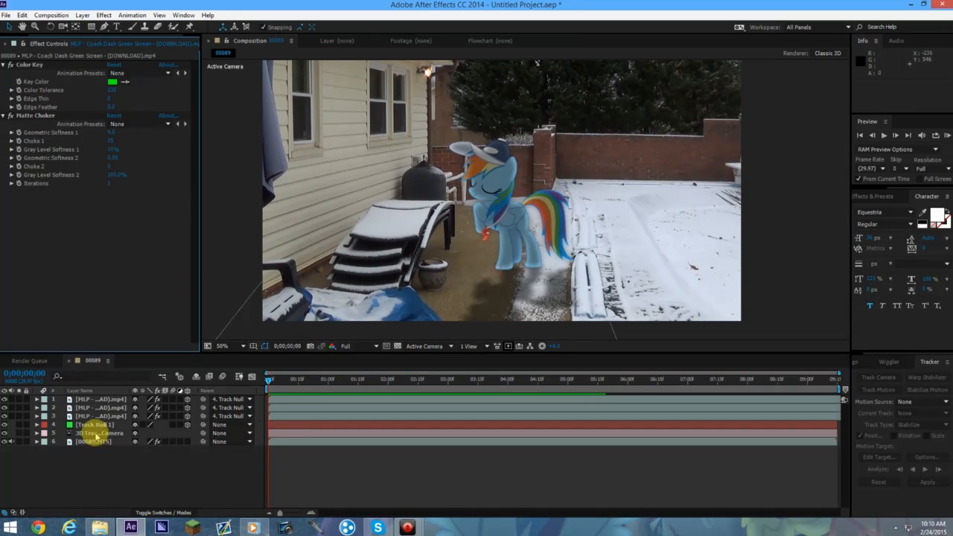
left_click_drag(276, 385, 241, 432)
Switch to the media player, resume the IRL3 video for another look, and close the player.
key("alt+Tab")
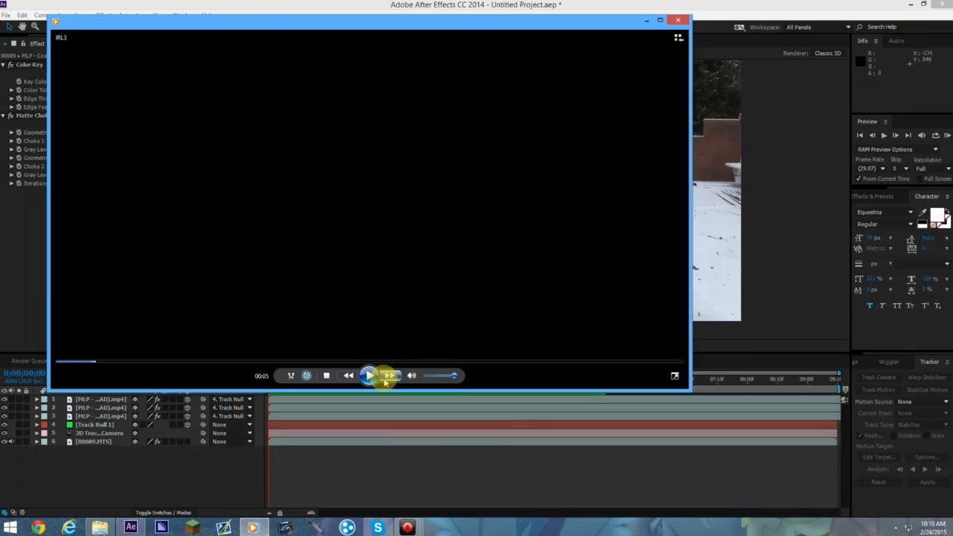
left_click(369, 375)
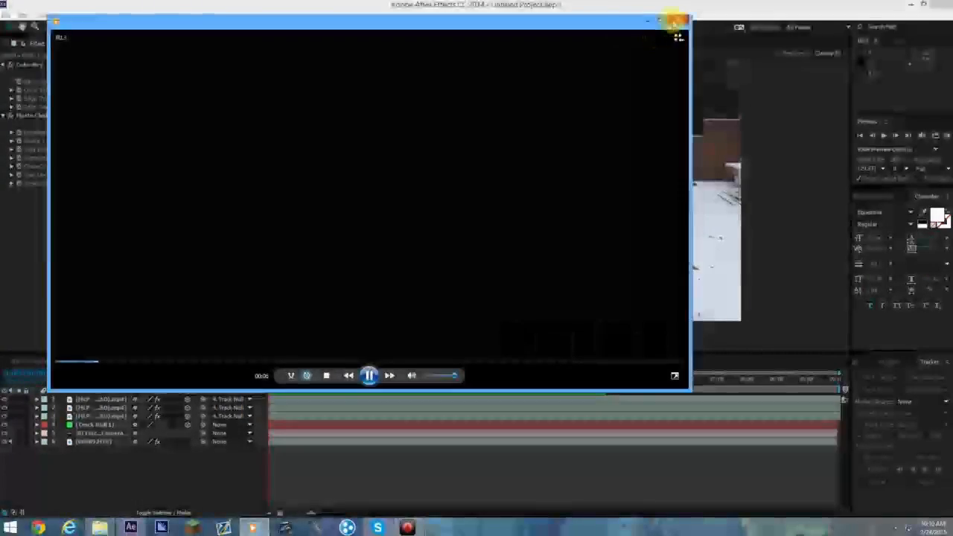
left_click(676, 20)
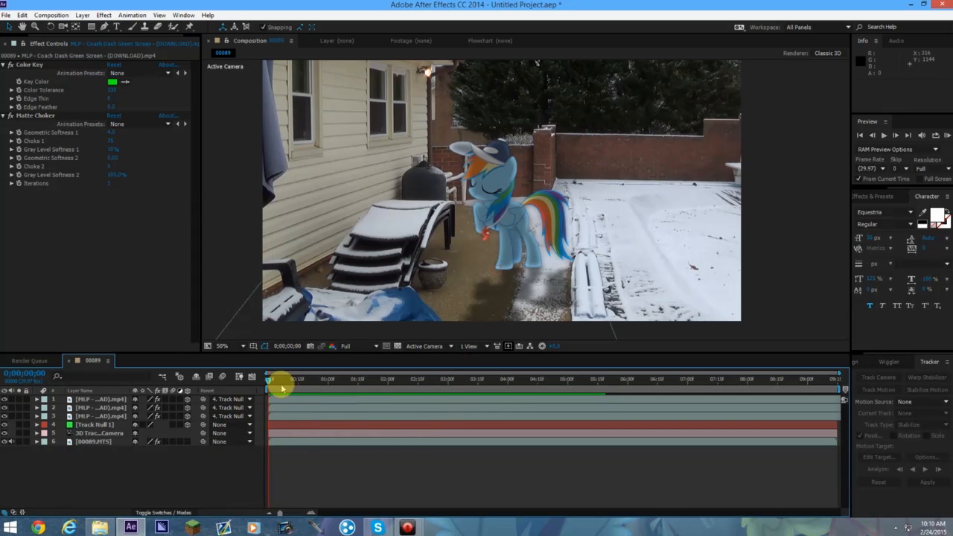
Scrub through the 00089 composition, return to its first frame, and start a RAM preview of the finished pony composite.
left_click_drag(269, 381, 308, 362)
key("Home")
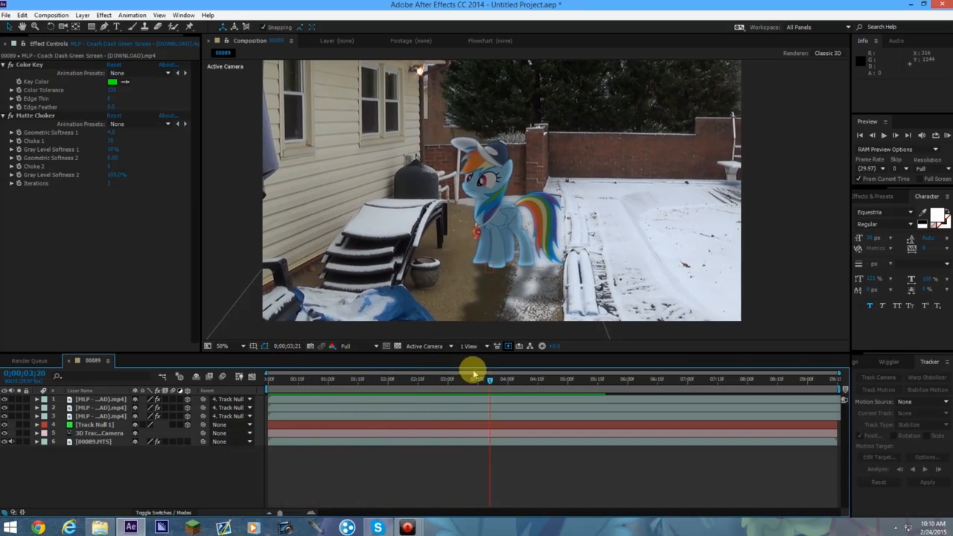
left_click(946, 135)
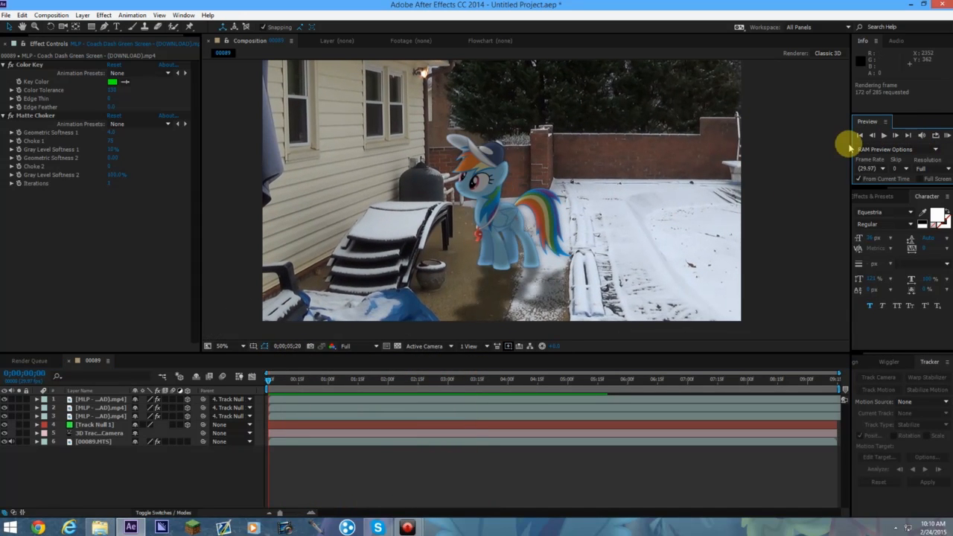